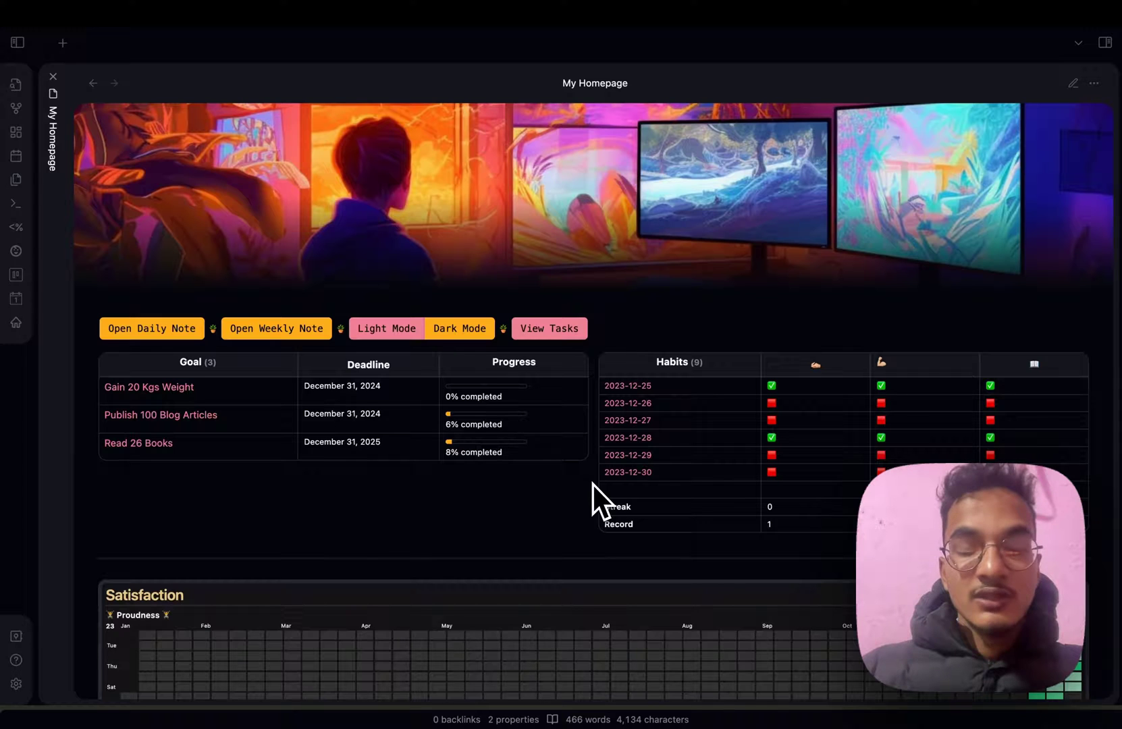
scroll(592, 484, "down", 1)
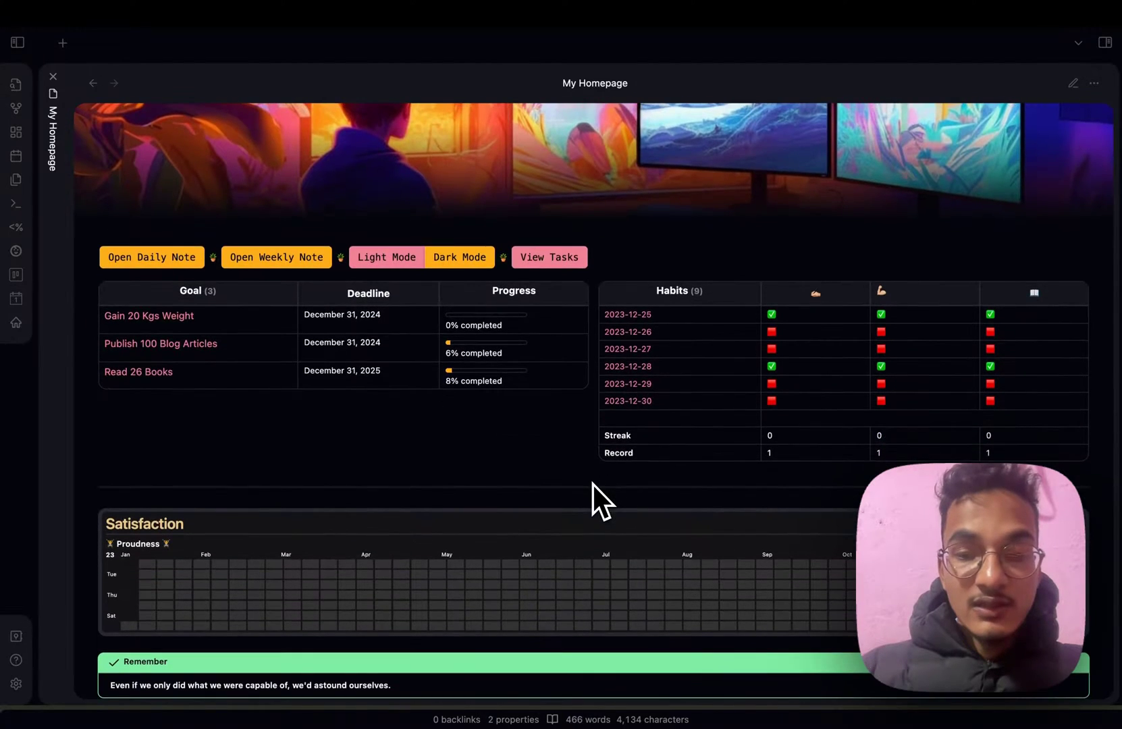
scroll(592, 484, "down", 1)
scroll(593, 484, "down", 5)
scroll(594, 484, "up", 1)
scroll(593, 485, "up", 4)
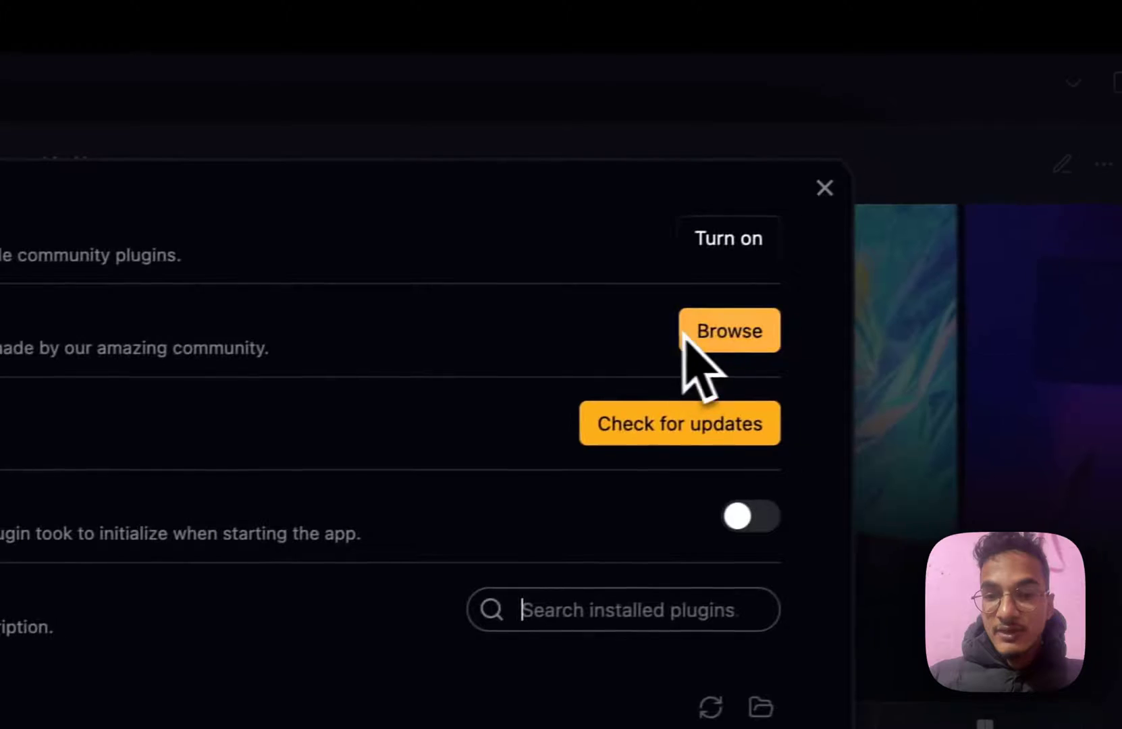
Step: Install the Peerdraft community plugin and enter Pax as the collaborator name
left_click(683, 337)
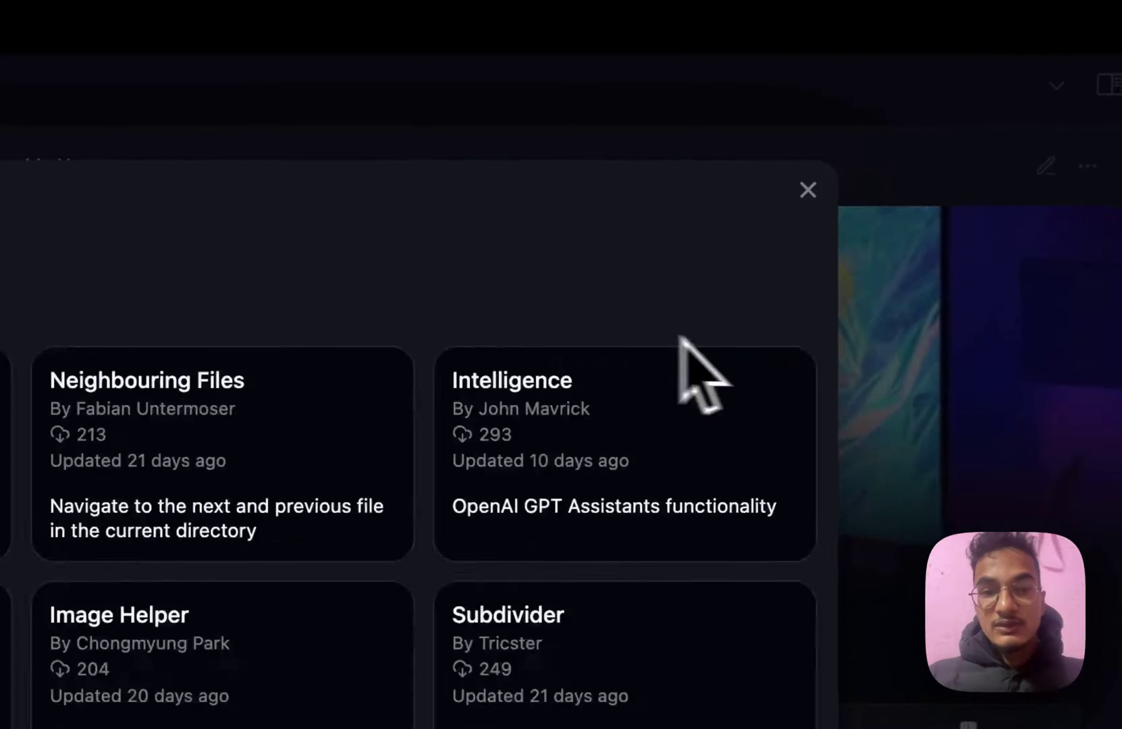
type("peer")
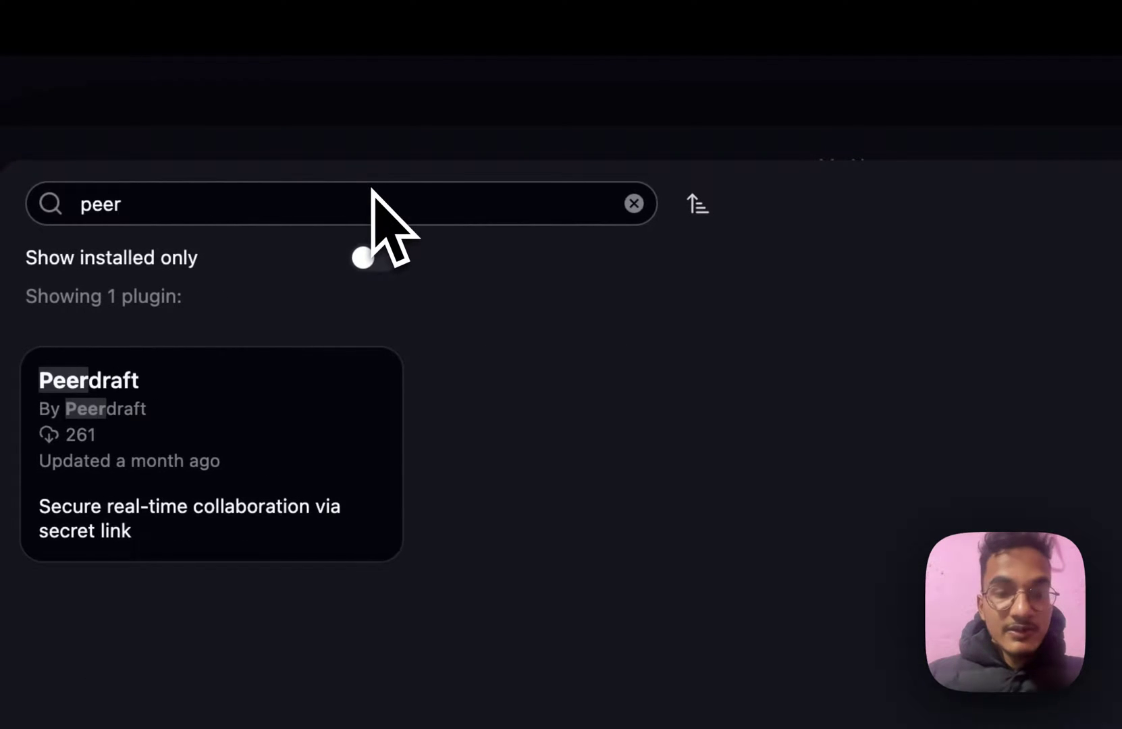
left_click(471, 342)
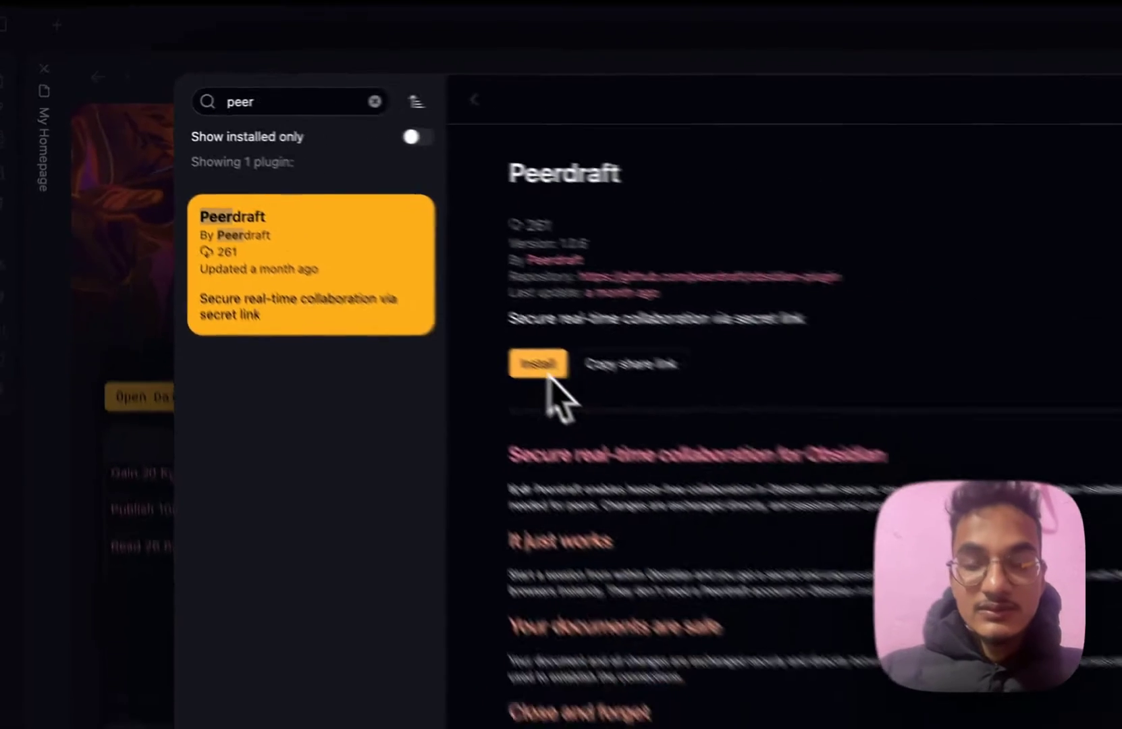
left_click(793, 507)
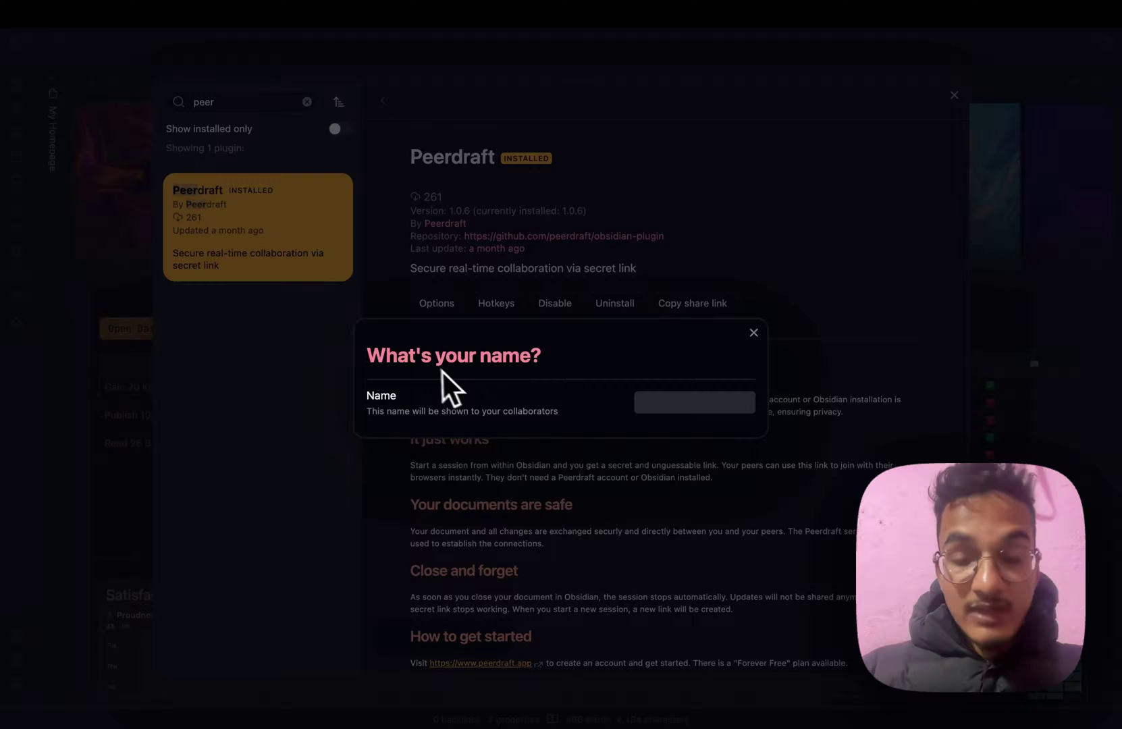
left_click(675, 403)
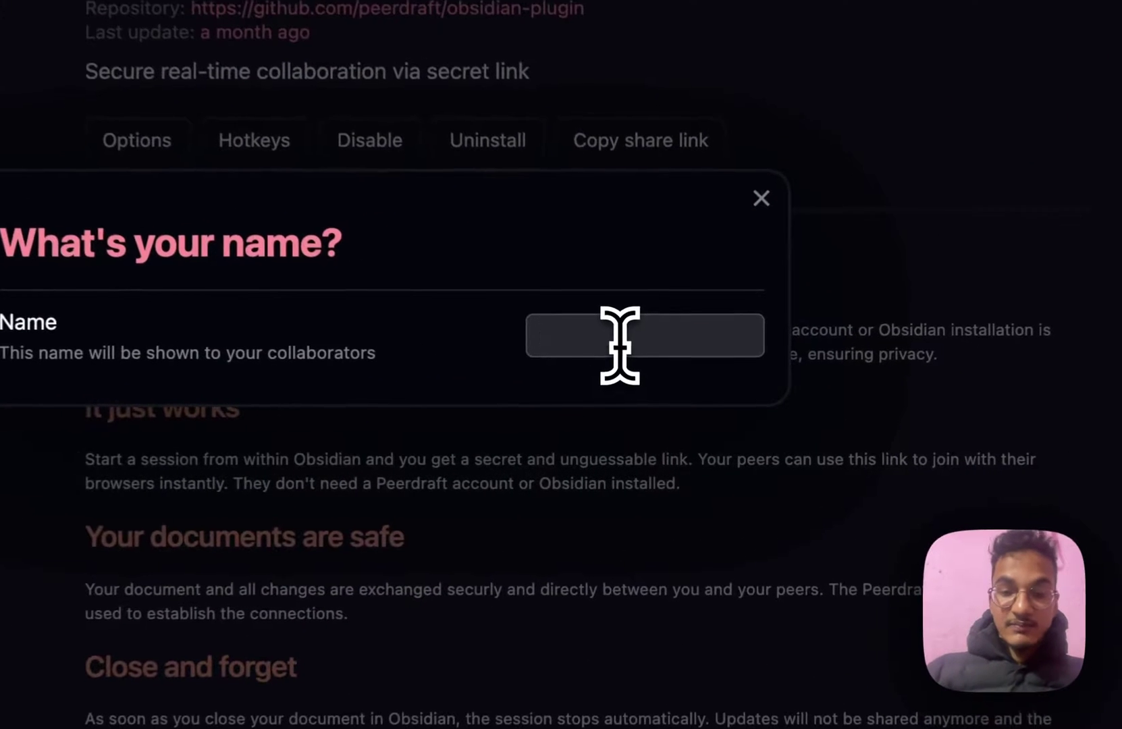
type("Pax")
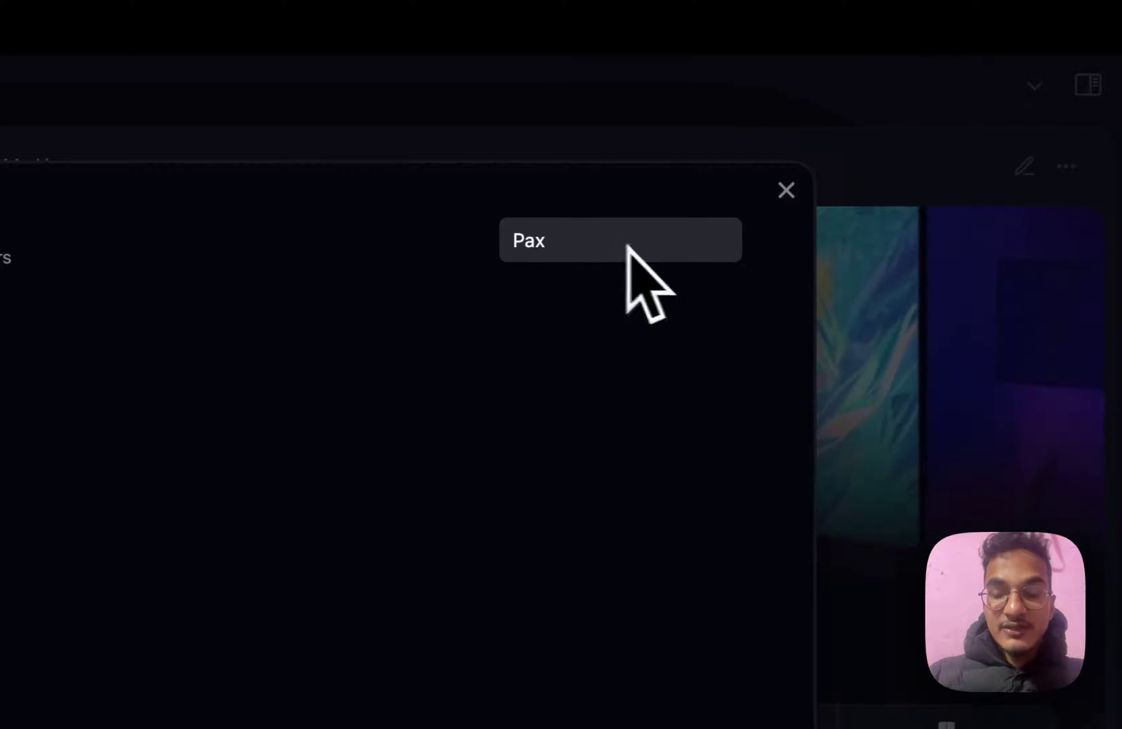
left_click(915, 426)
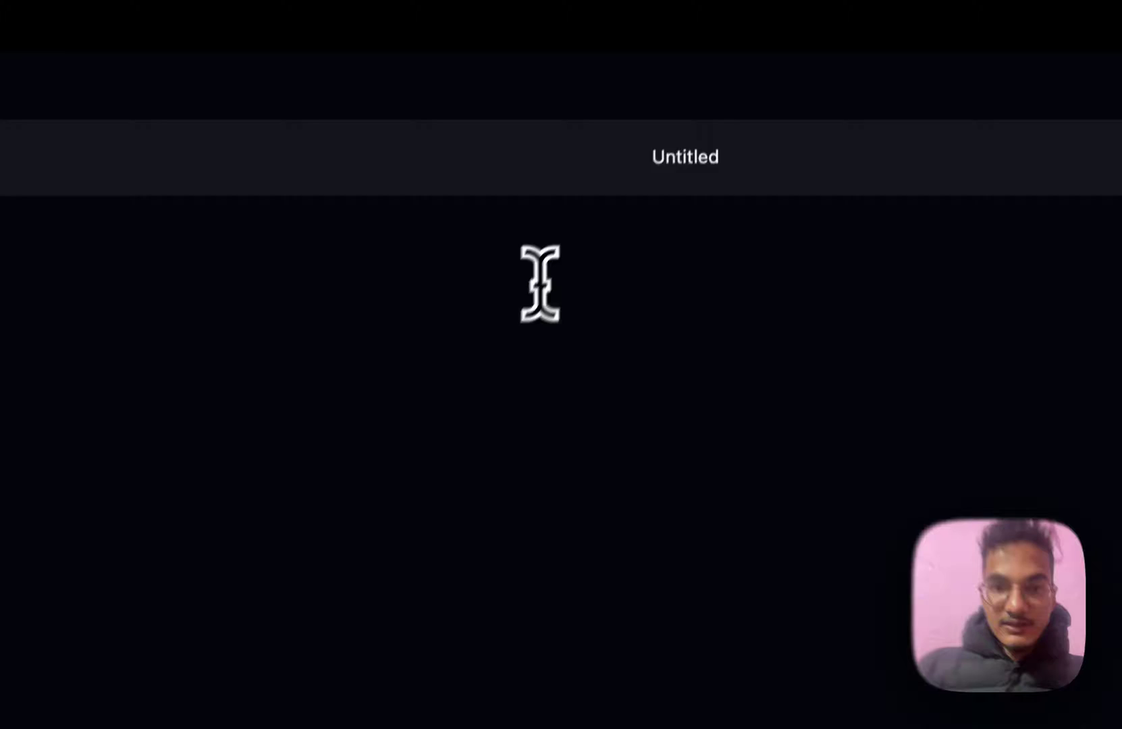
type("This is a new note")
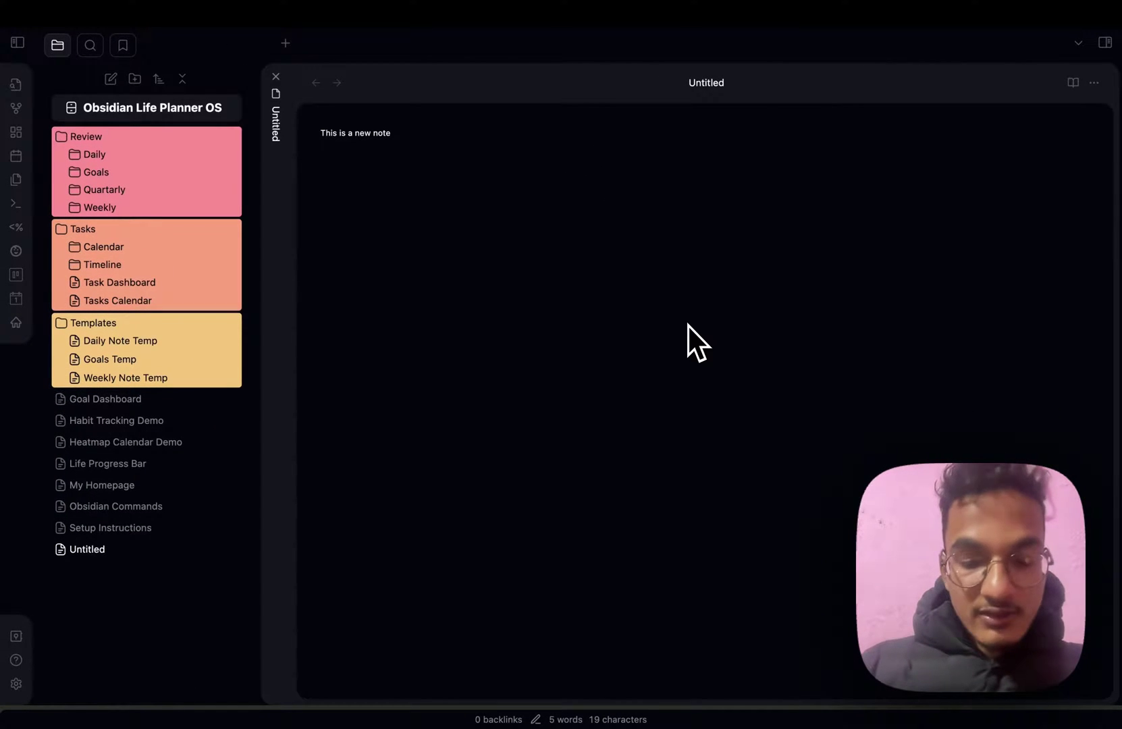
Step: Run 'Peerdraft: Start shared session' from the command palette for the Untitled note
key("cmd+p")
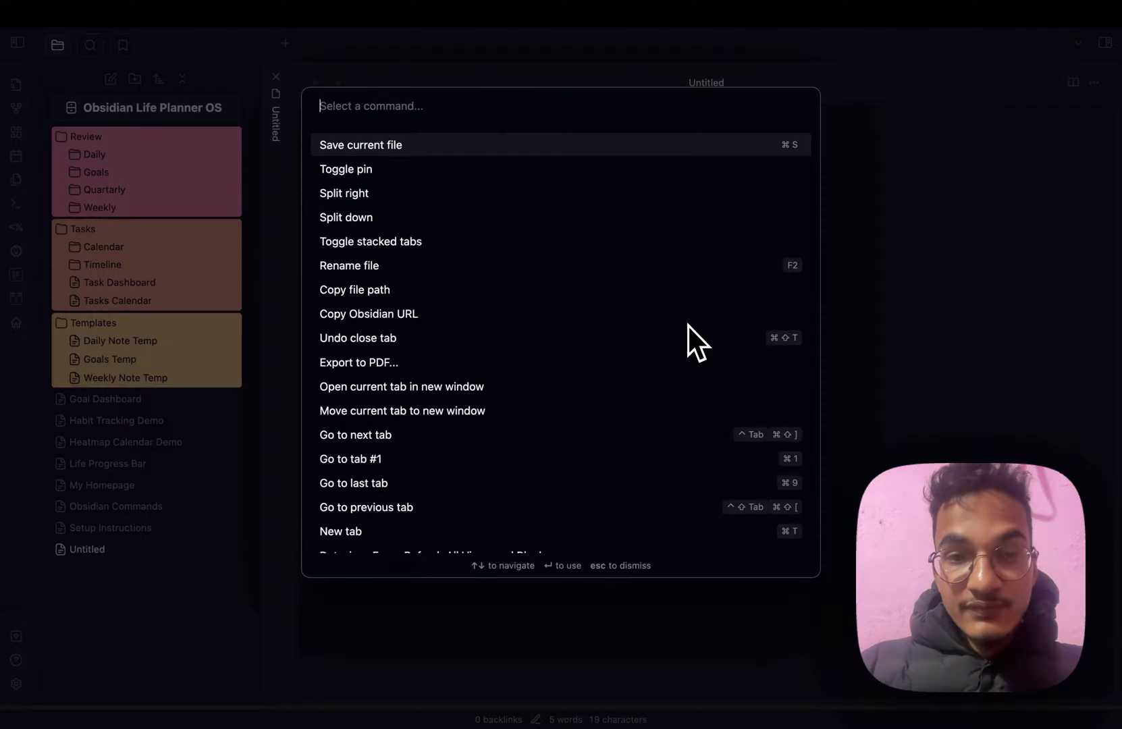
type("peer")
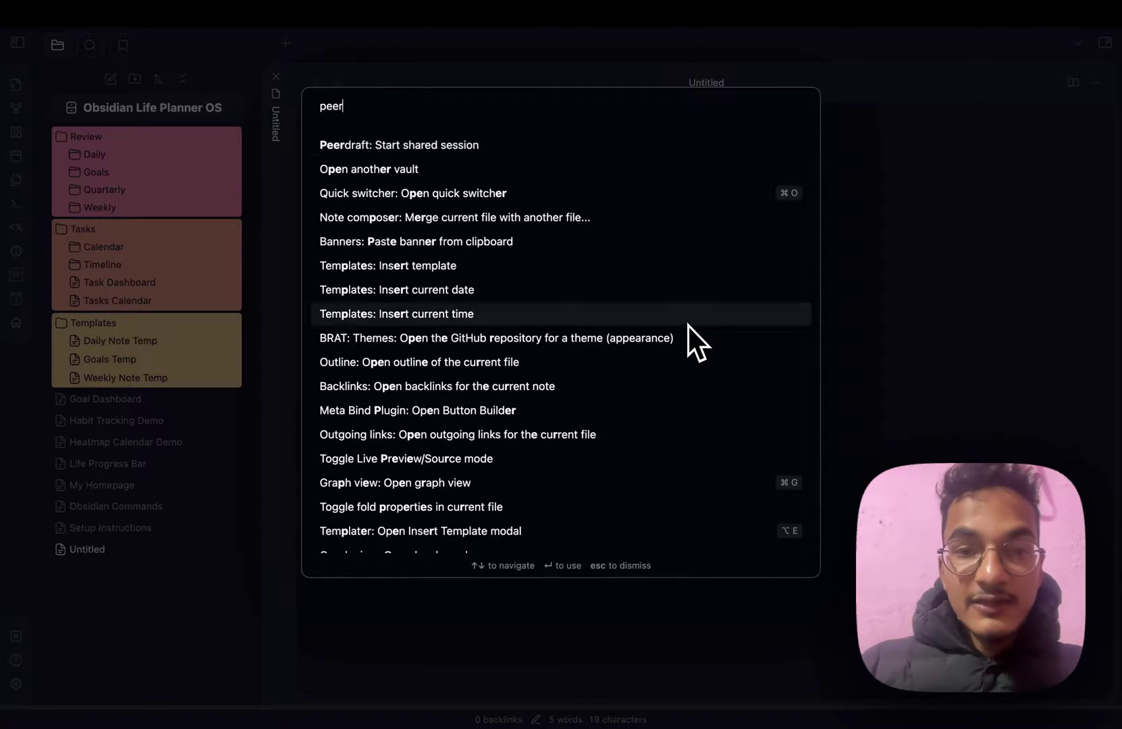
left_click(509, 150)
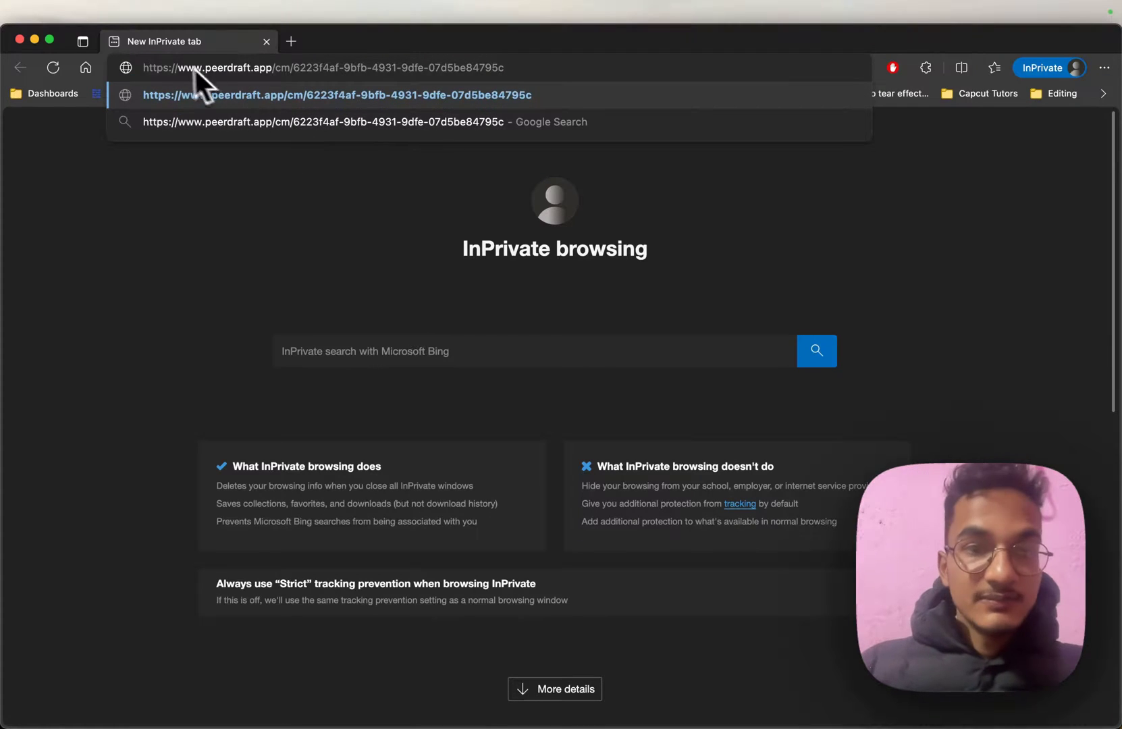
Step: Load the shared link in the browser and clear the default name Anonymous 90 to enter Name
key("Return")
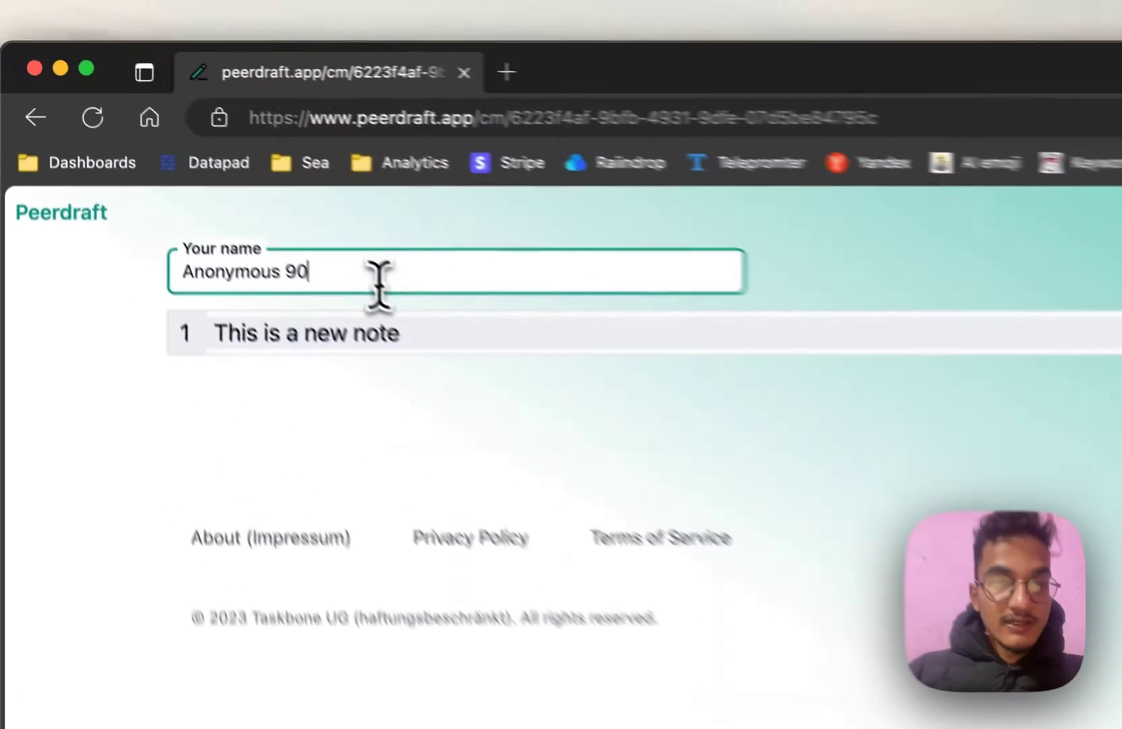
left_click_drag(218, 158, 79, 174)
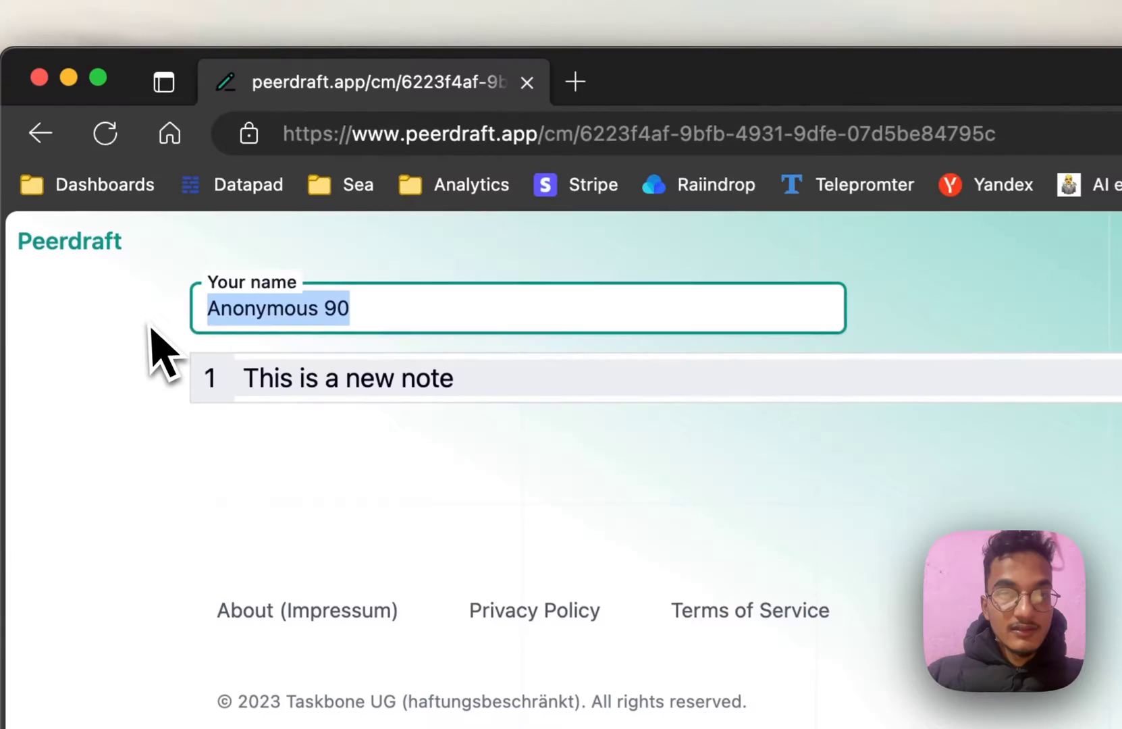
type("Pax")
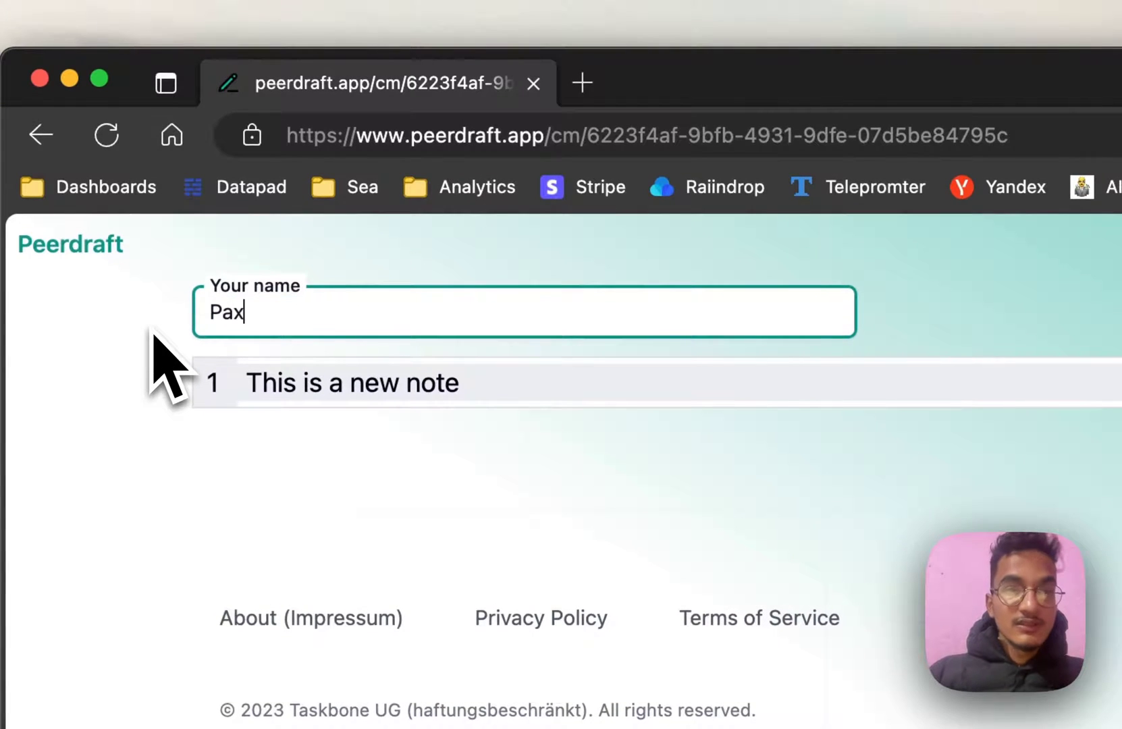
key("BackSpace")
key("BackSpace")
key("BackSpace")
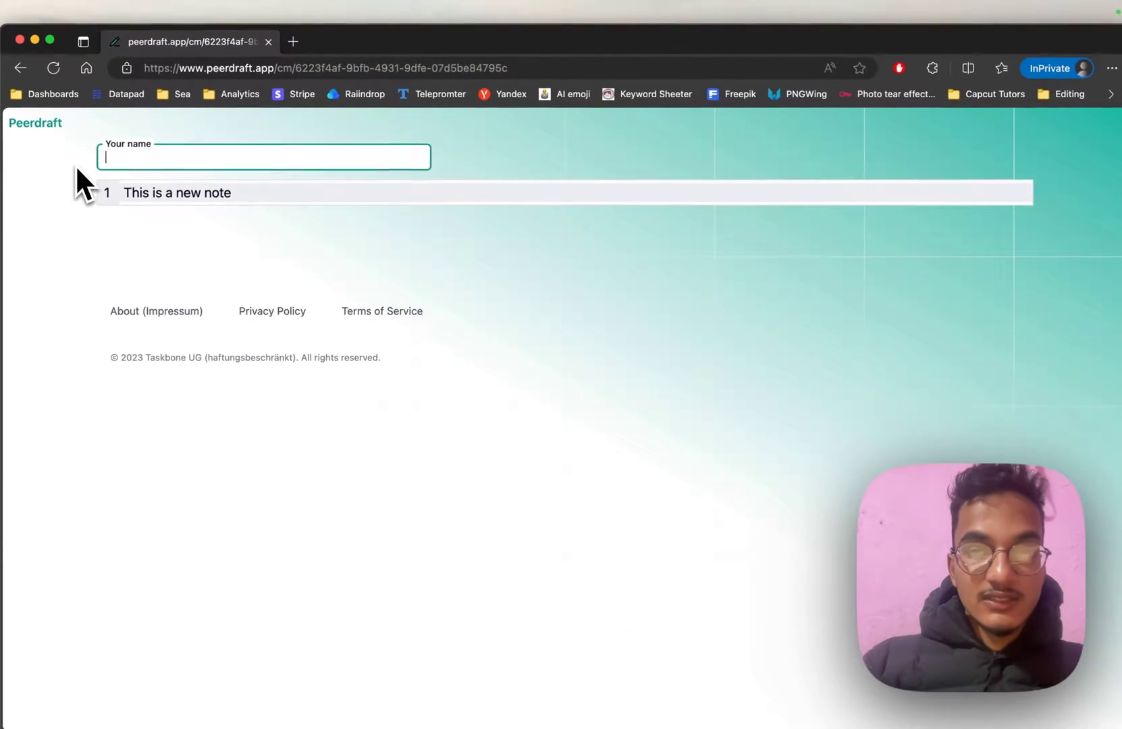
type("Na")
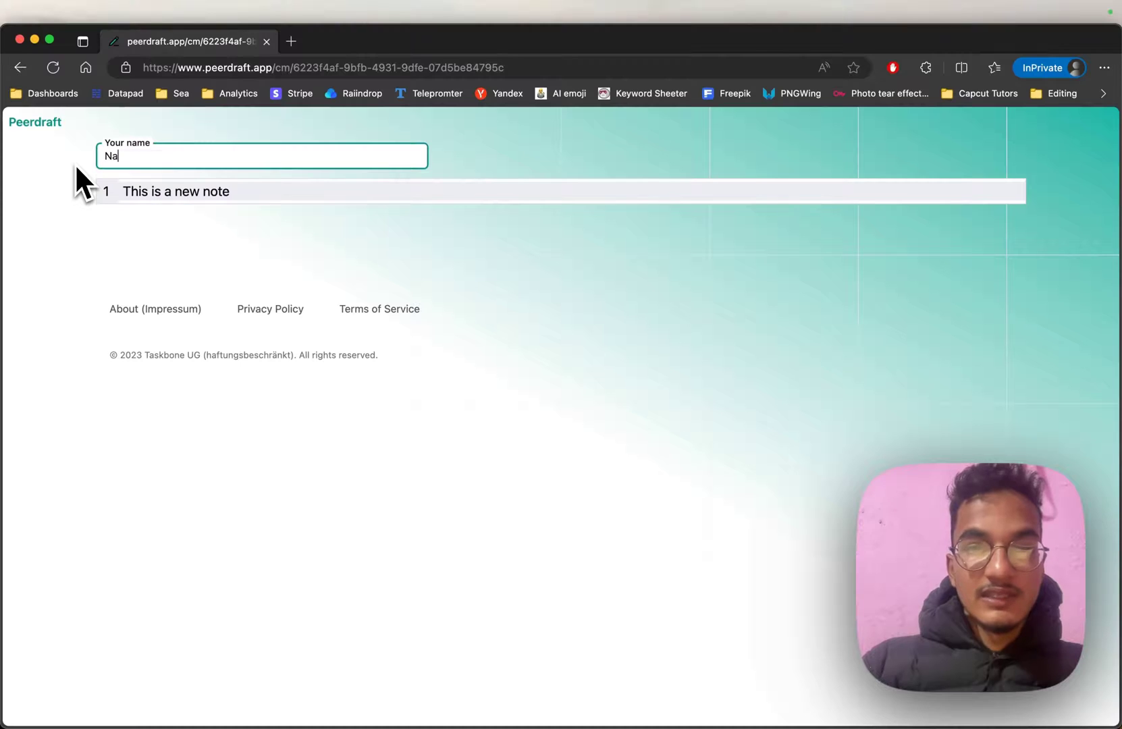
type("me")
Step: Restore 'This is a new note' and add blank lines below it for the new content
left_click(121, 194)
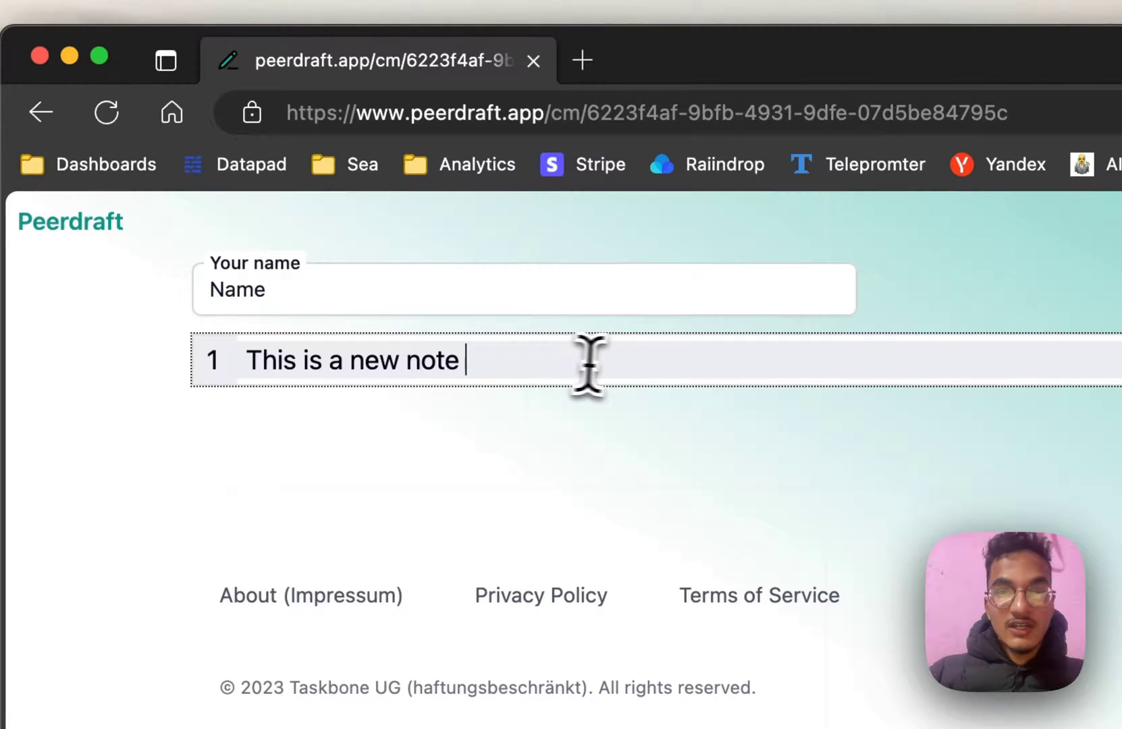
key("super+a")
key("Return")
key("Return")
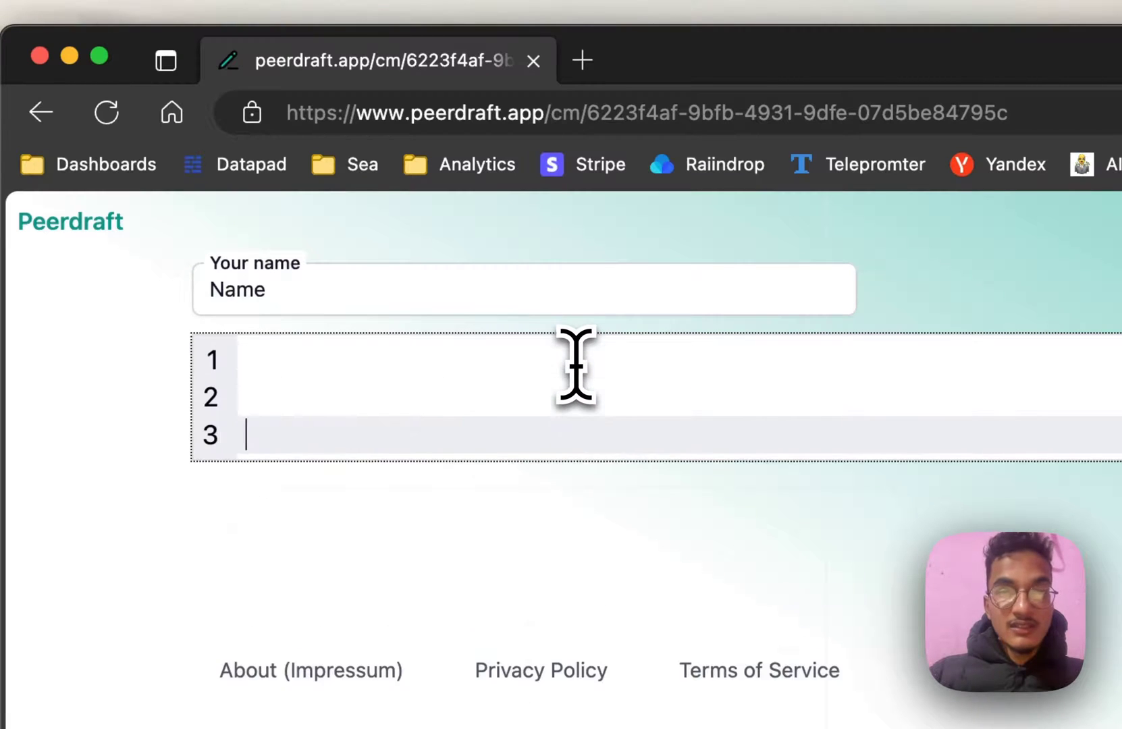
key("BackSpace")
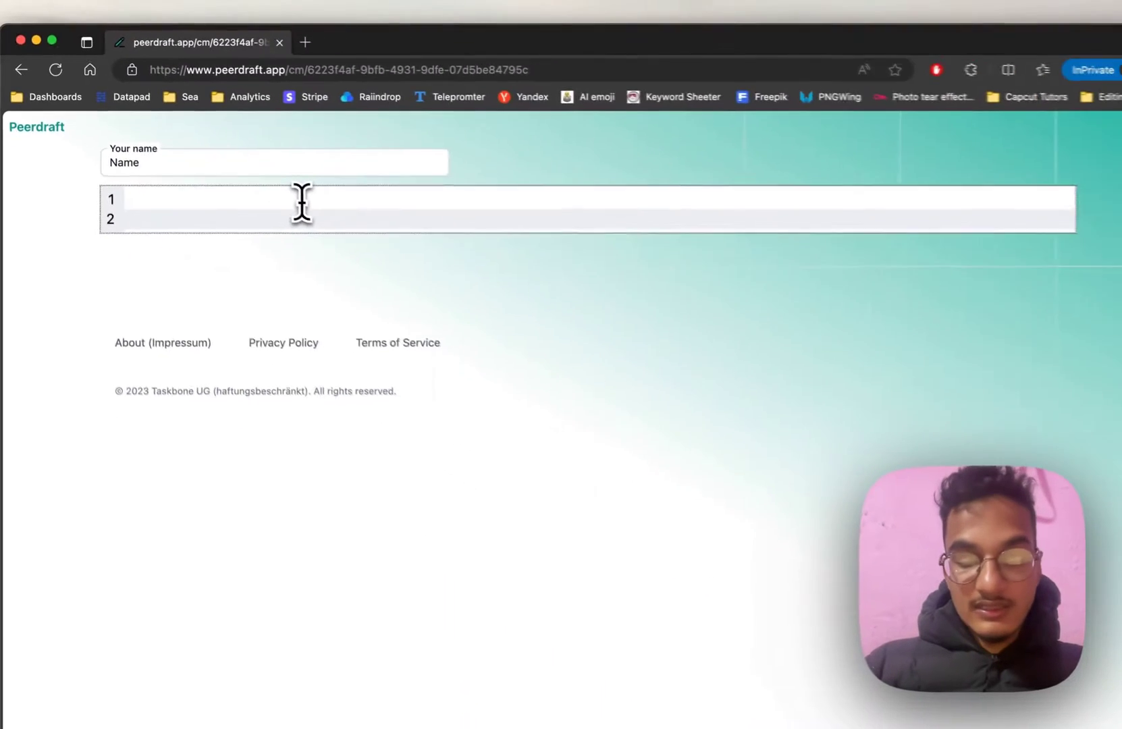
key("Return")
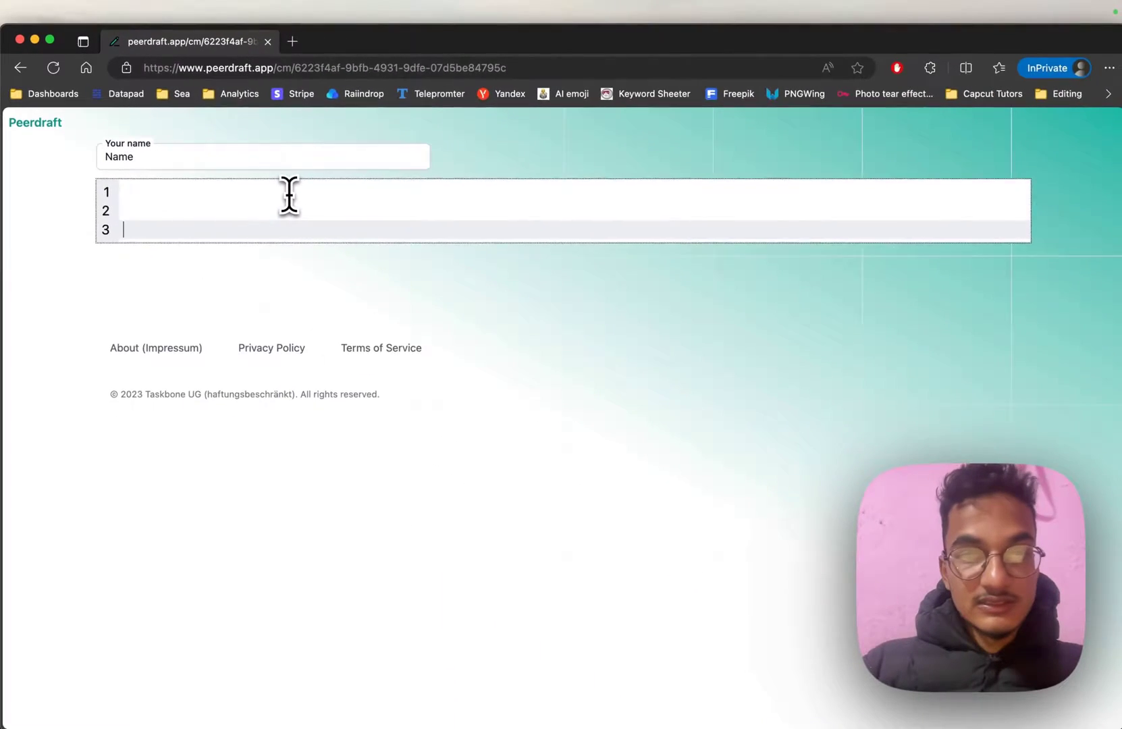
key("super+z")
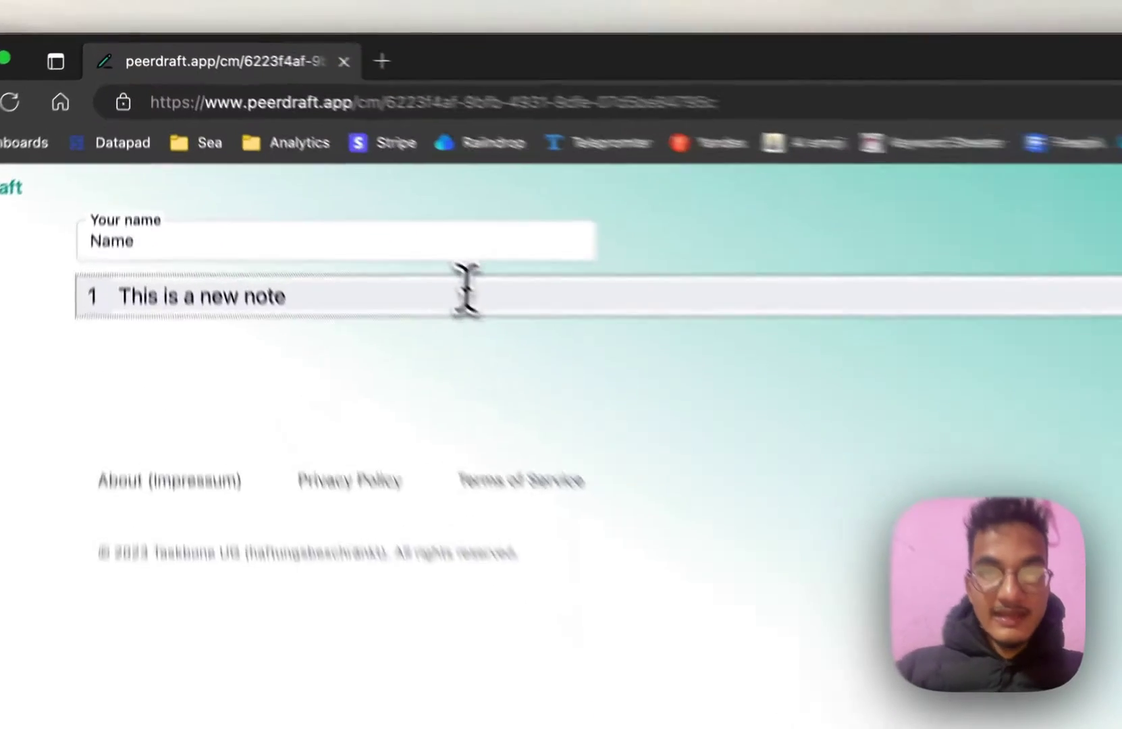
key("Return")
key("Return")
key("Return")
type("Add")
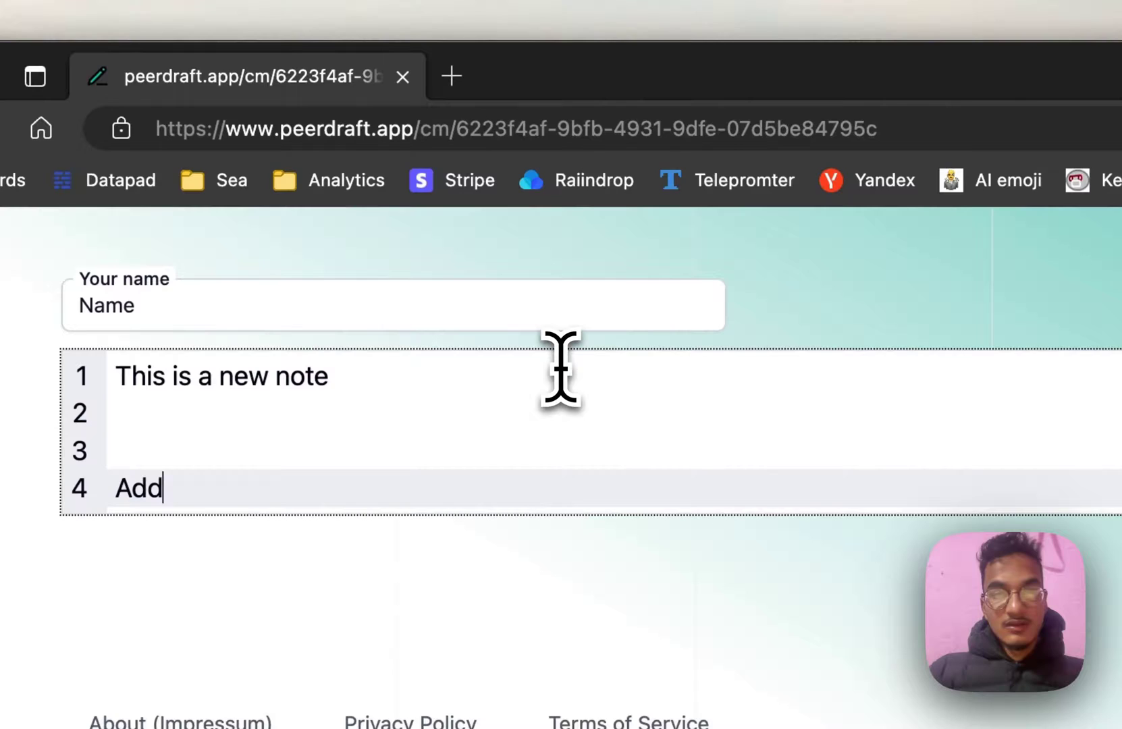
type(" some more content")
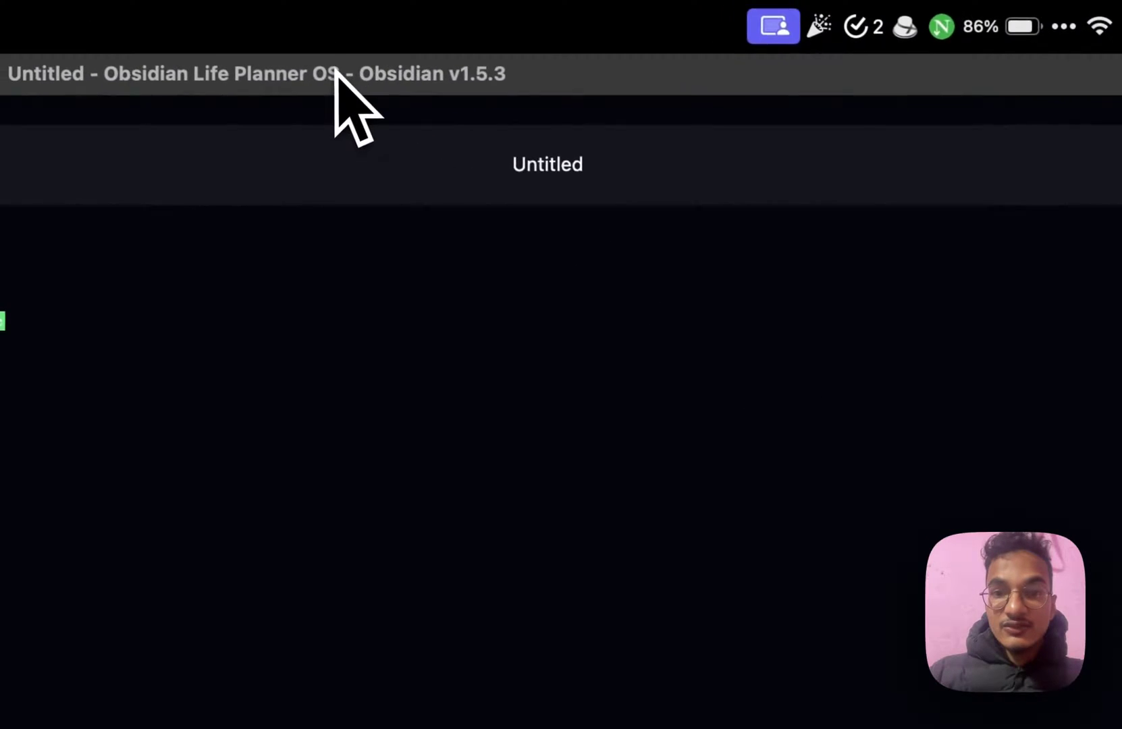
Step: Tile Obsidian beside the browser with the file list hidden and the browser widened
key("ctrl+super+f")
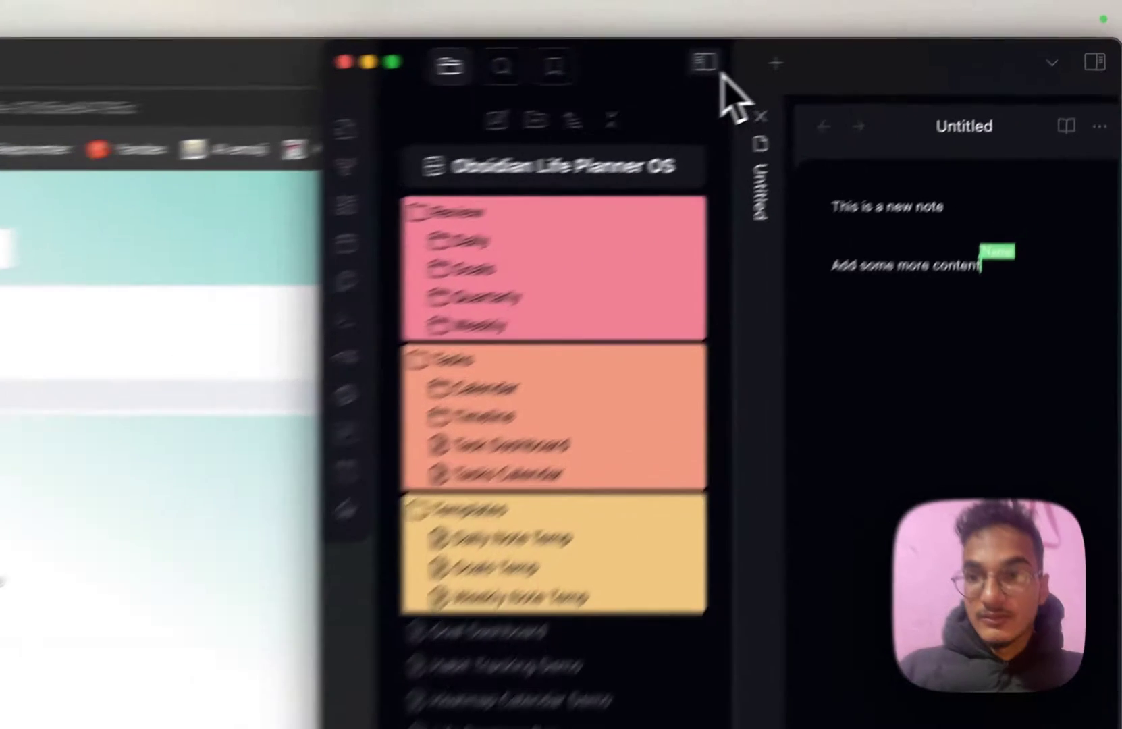
left_click(860, 38)
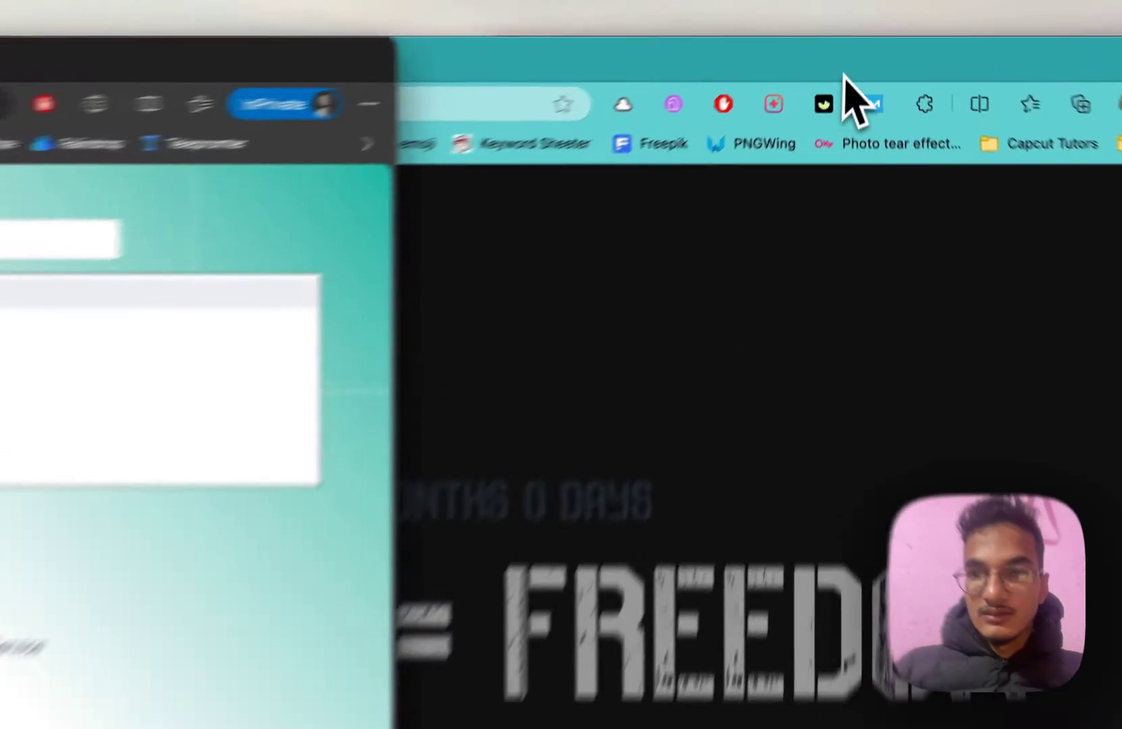
left_click(840, 79)
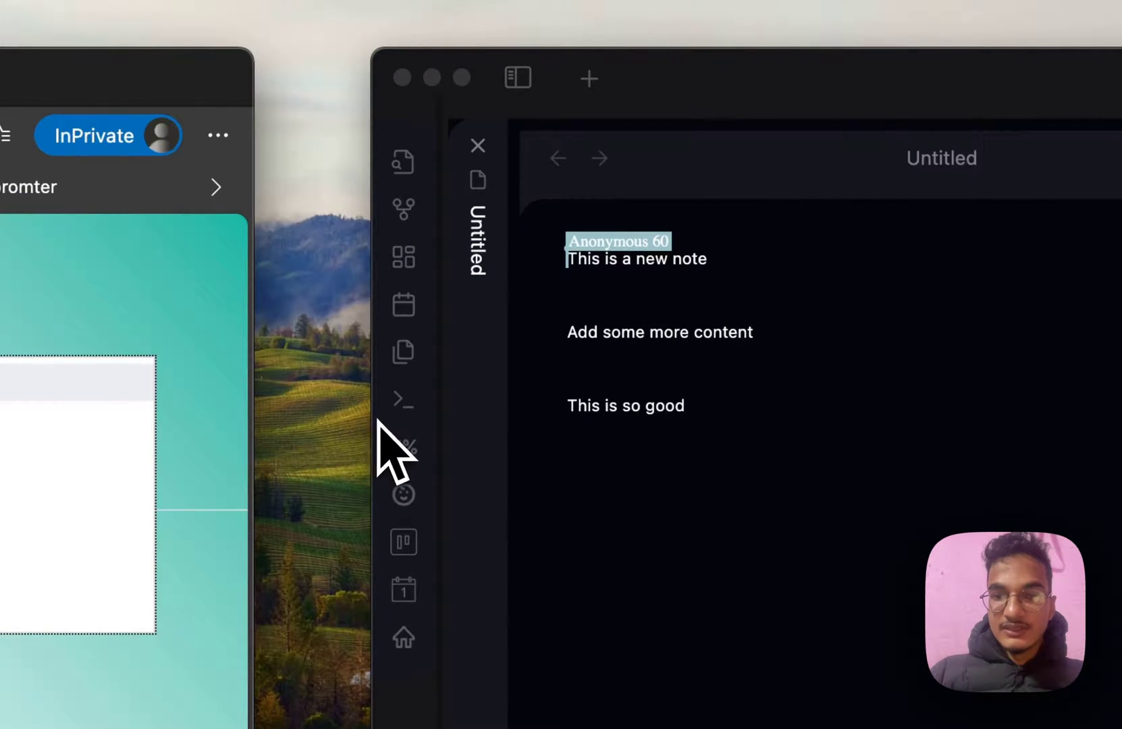
left_click_drag(369, 420, 753, 342)
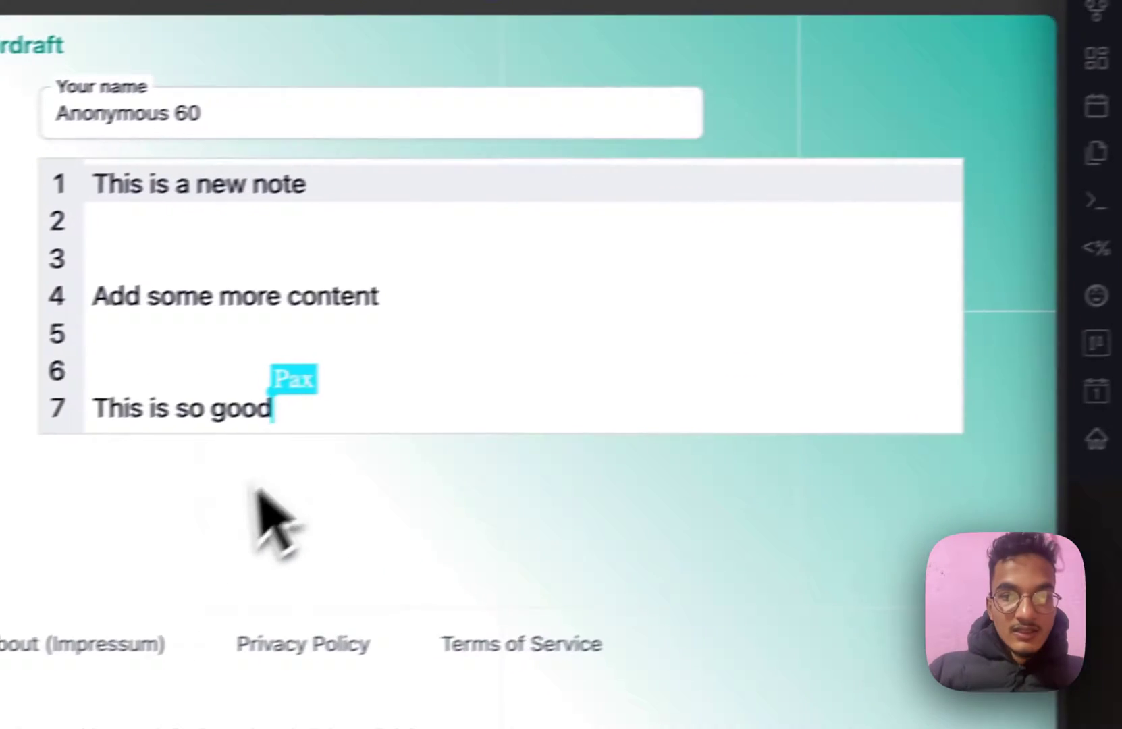
Step: Adjust the blank lines around 'This is a new note' in the shared note
key("Return")
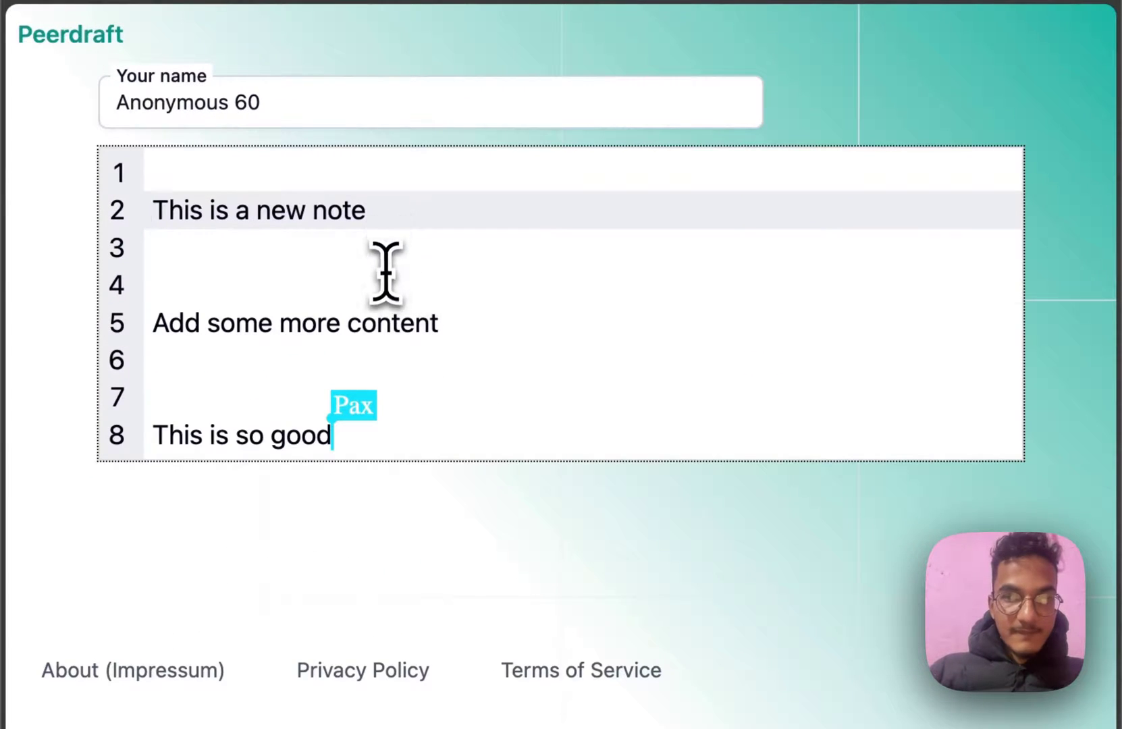
left_click(384, 279)
key("Return")
key("Return")
key("BackSpace")
type("The sync is almost")
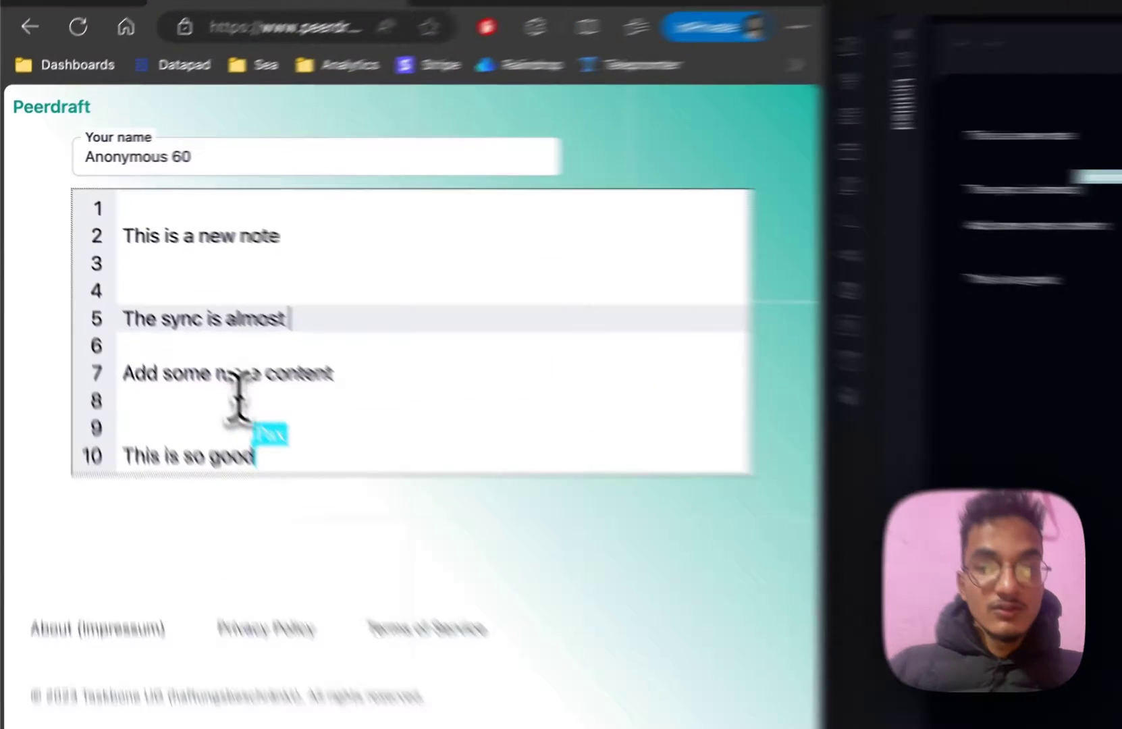
Step: Delete the extra blank line between 'Add some more content' and 'This is so good'
left_click(162, 322)
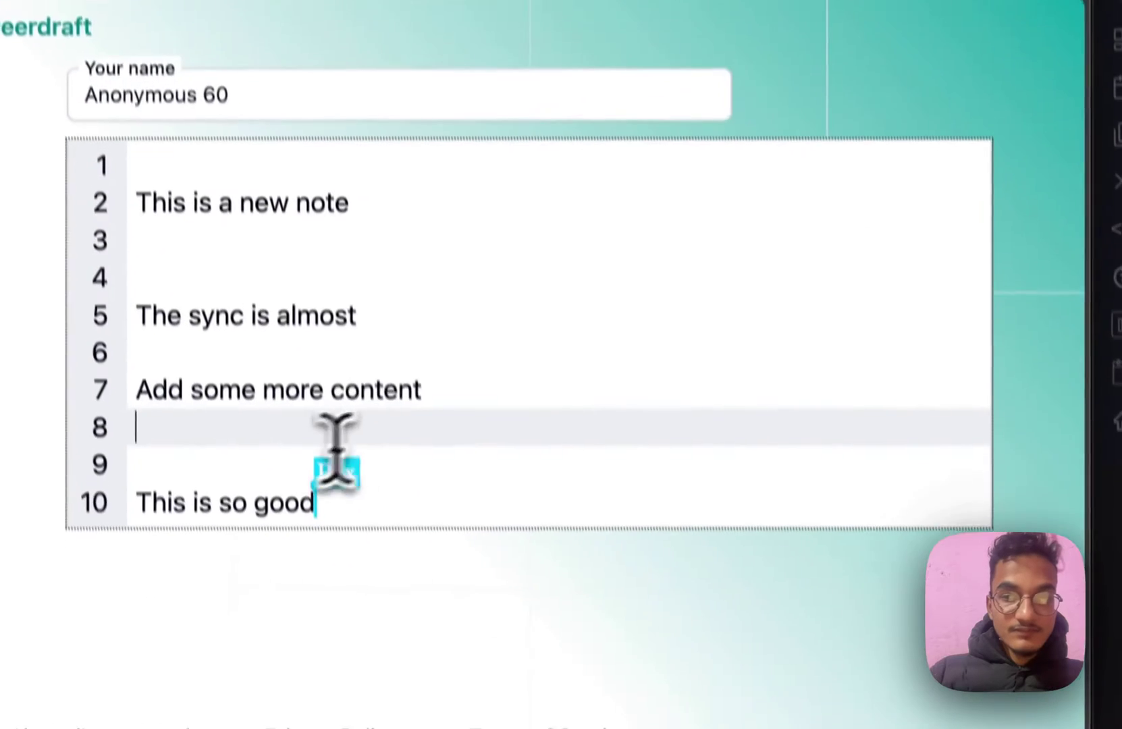
left_click(434, 343)
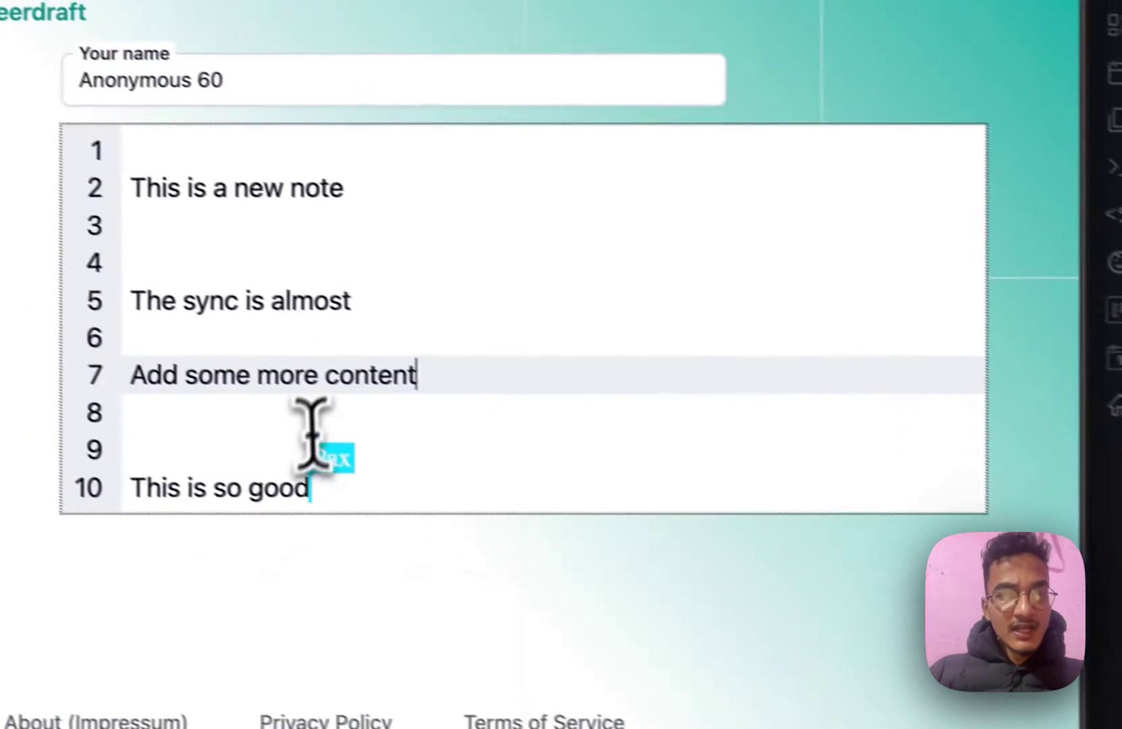
left_click(341, 428)
key("BackSpace")
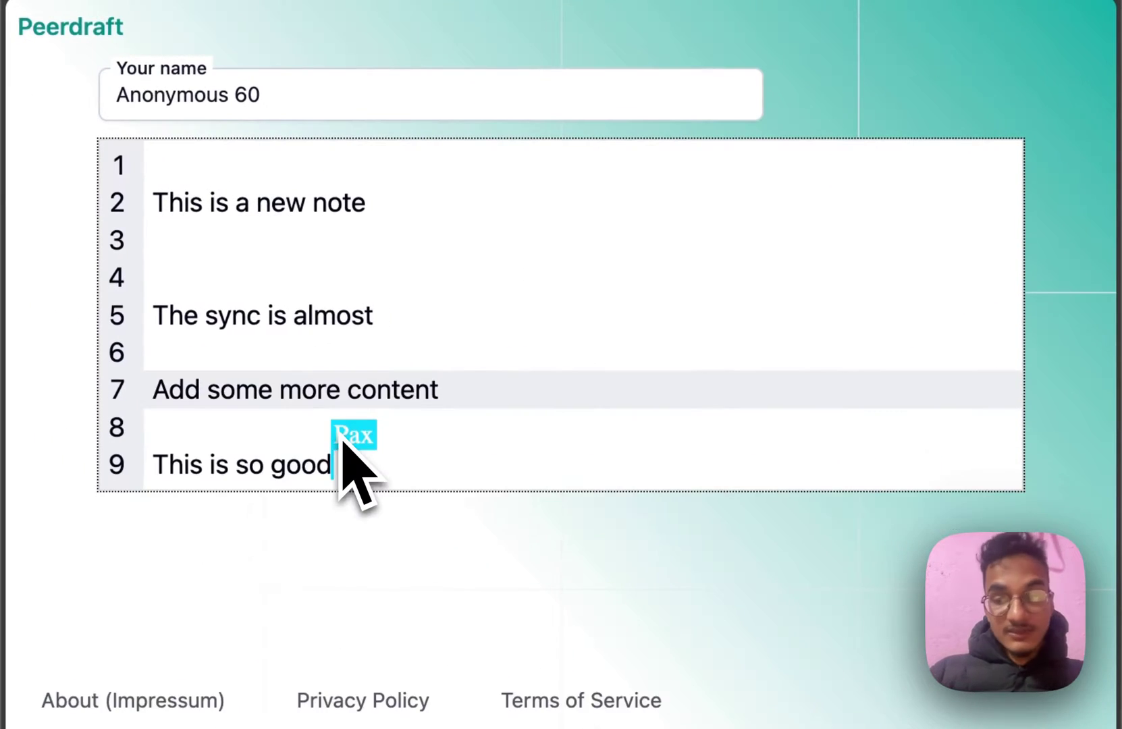
left_click(344, 216)
left_click(339, 243)
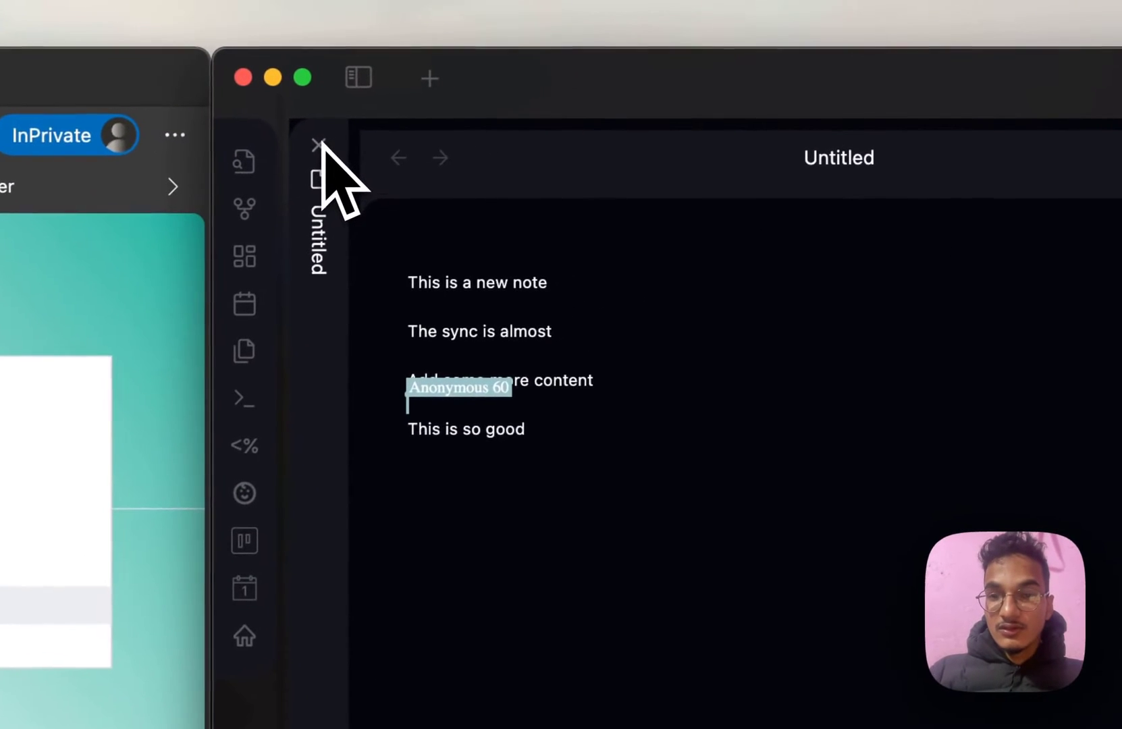
left_click(317, 144)
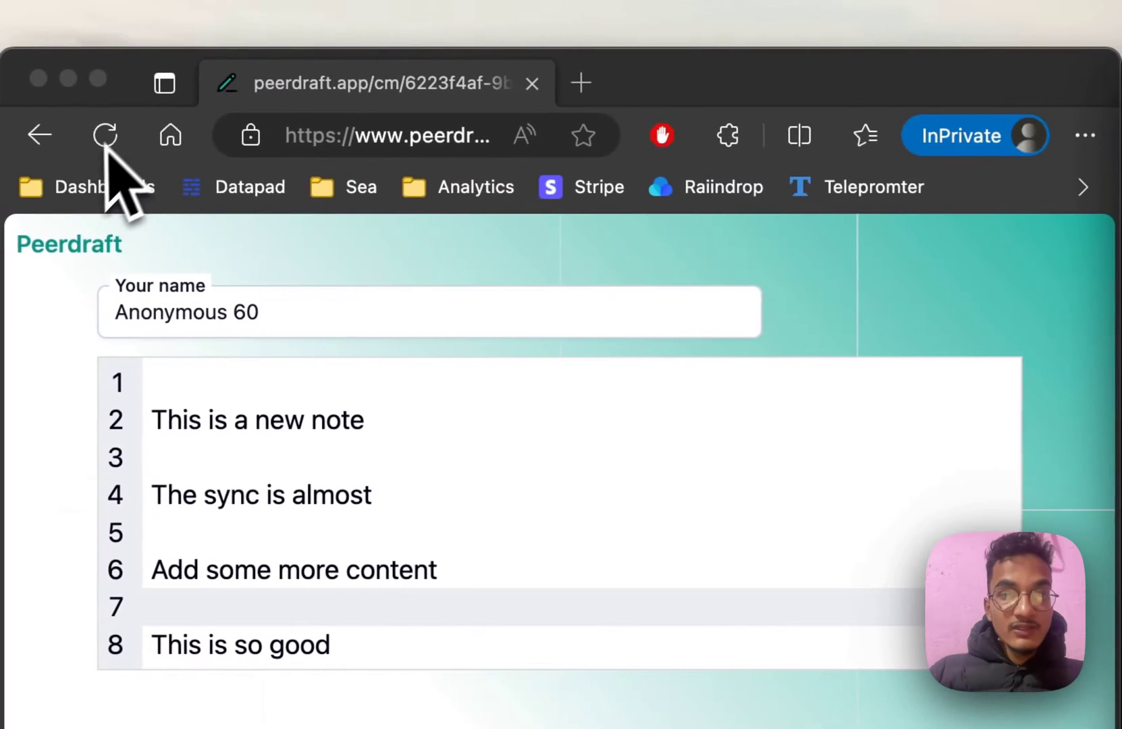
left_click(121, 146)
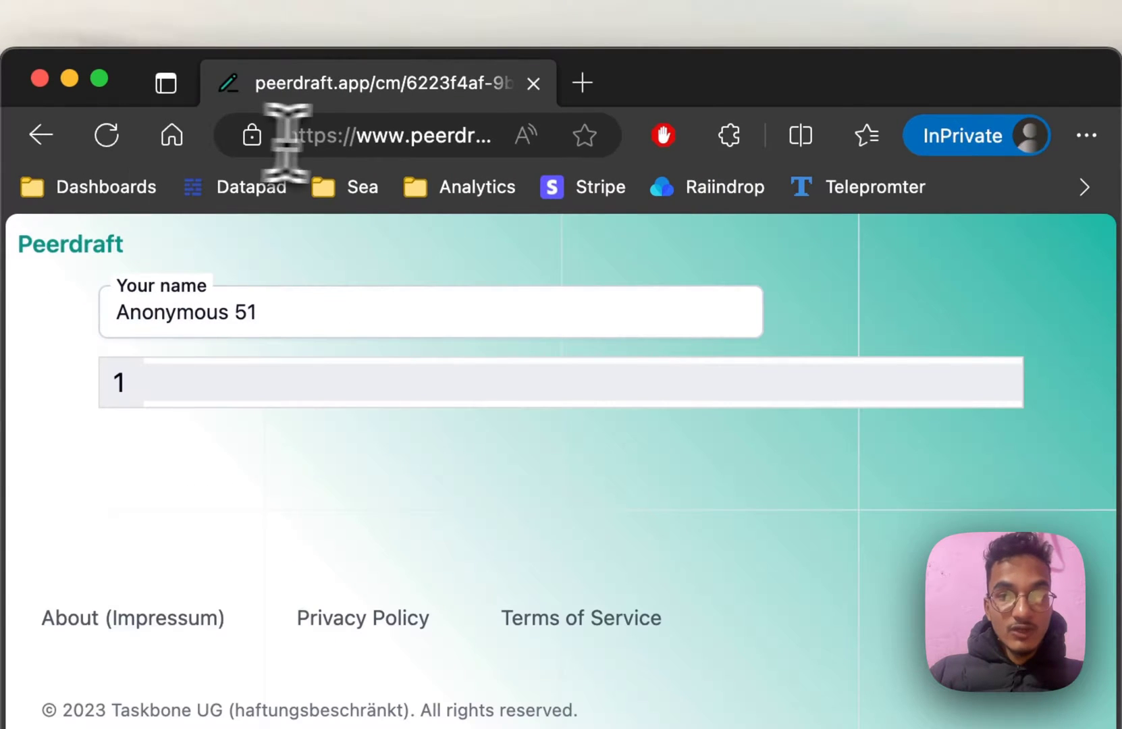
left_click(372, 138)
key("Return")
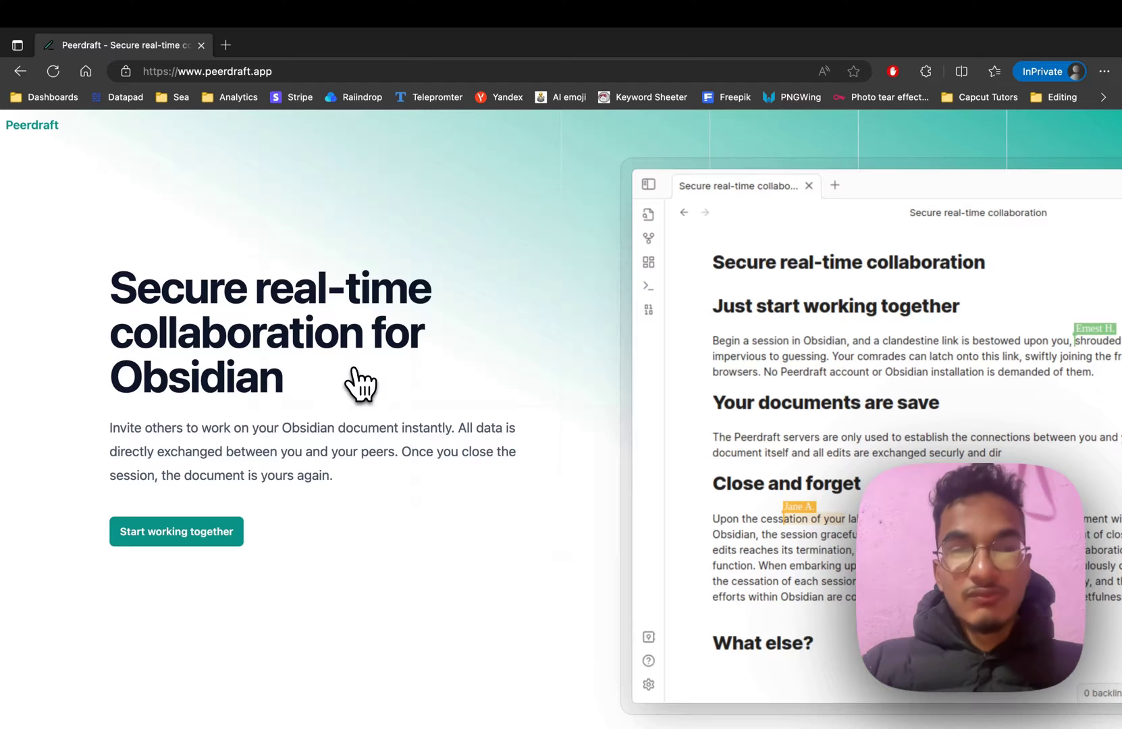
scroll(360, 383, "down", 1)
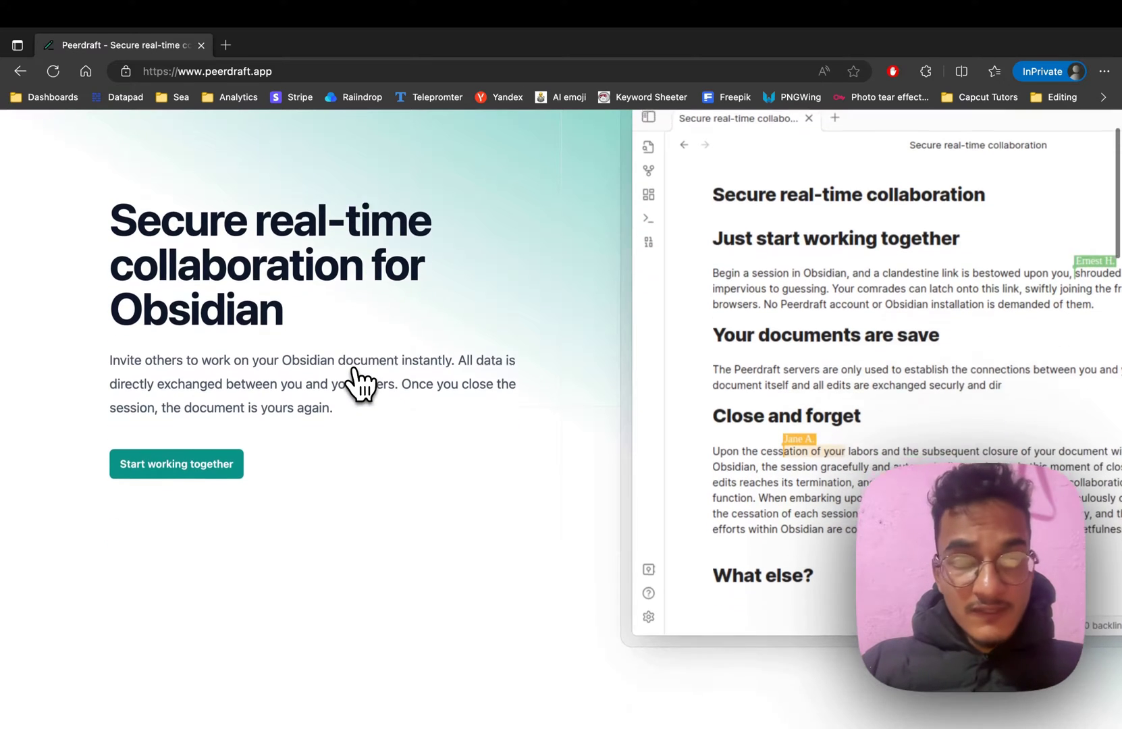
scroll(359, 382, "down", 1)
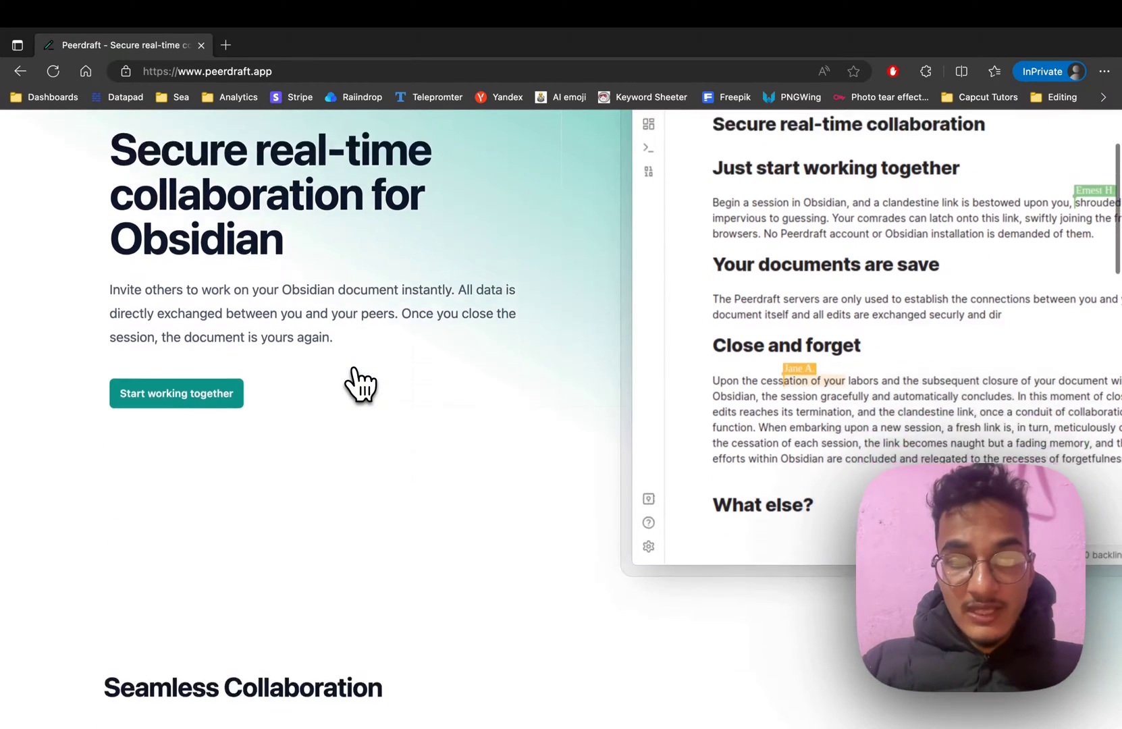
scroll(359, 383, "down", 2)
scroll(359, 382, "down", 3)
scroll(359, 383, "down", 1)
scroll(359, 383, "down", 10)
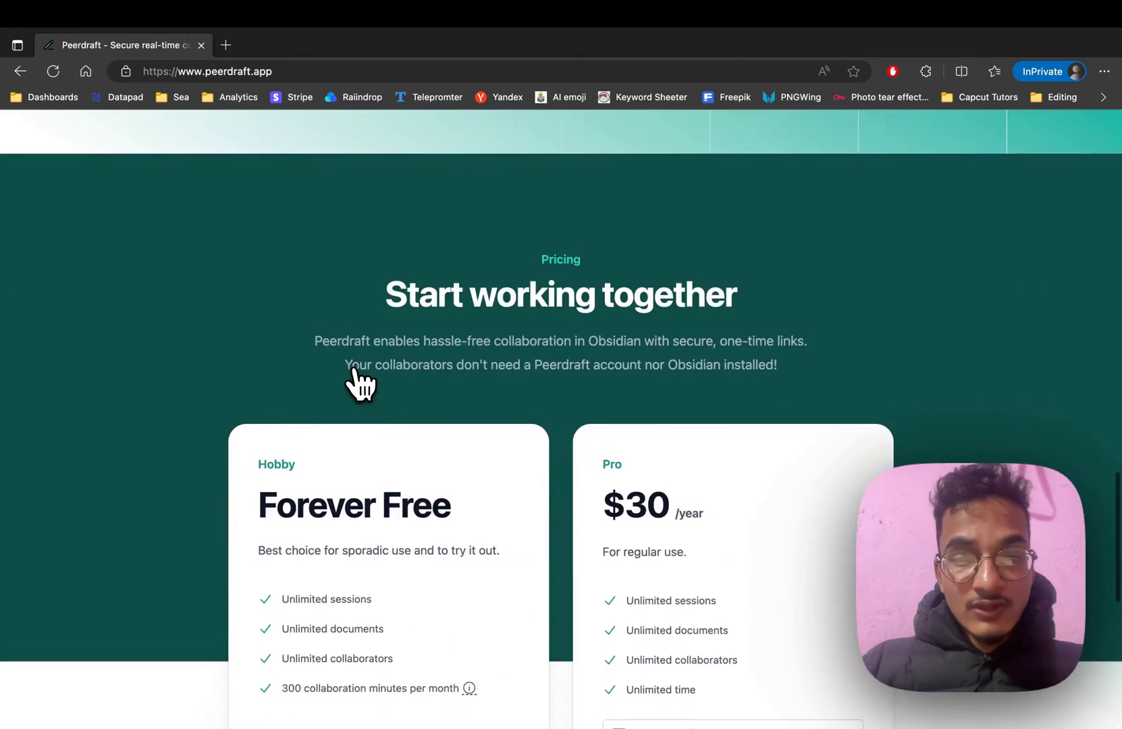
scroll(359, 384, "down", 6)
scroll(360, 383, "up", 5)
scroll(359, 383, "up", 1)
scroll(360, 384, "up", 1)
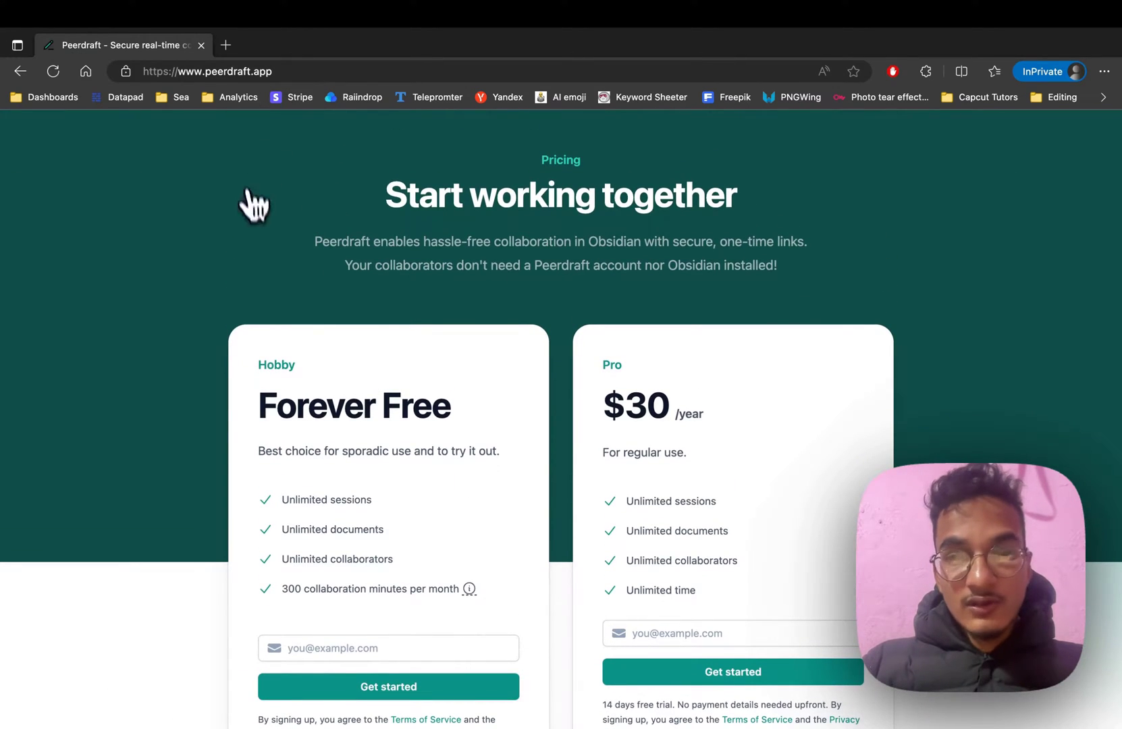
scroll(326, 401, "down", 1)
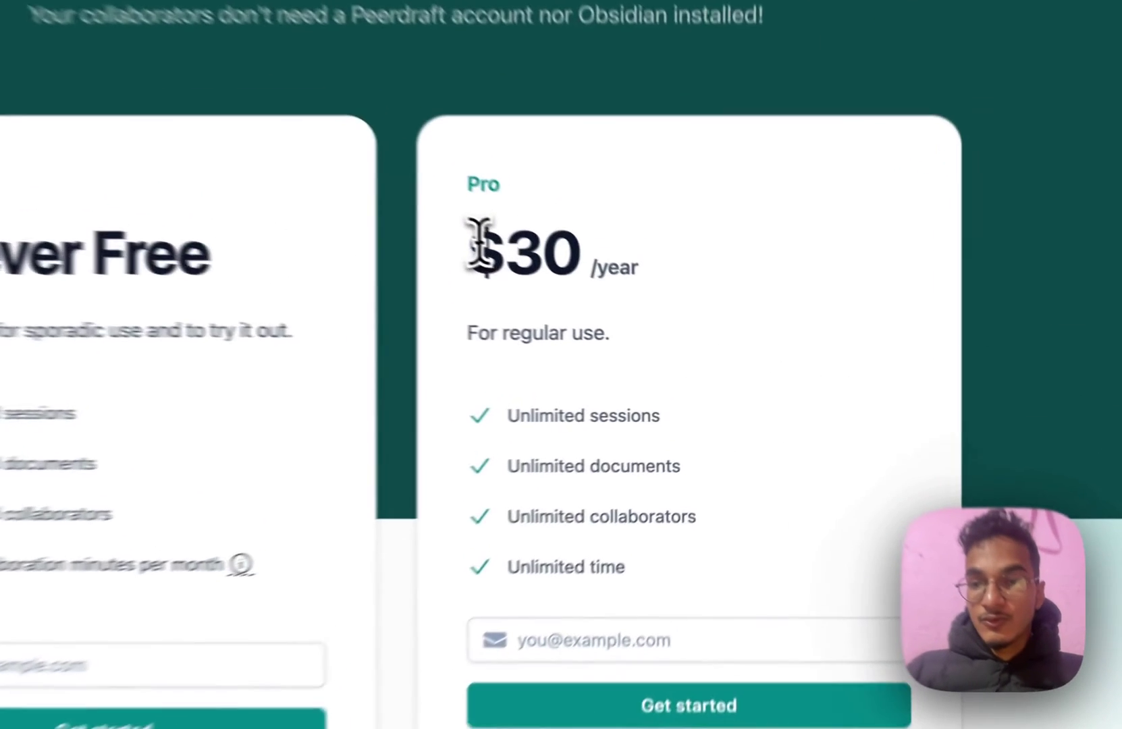
left_click_drag(474, 248, 580, 255)
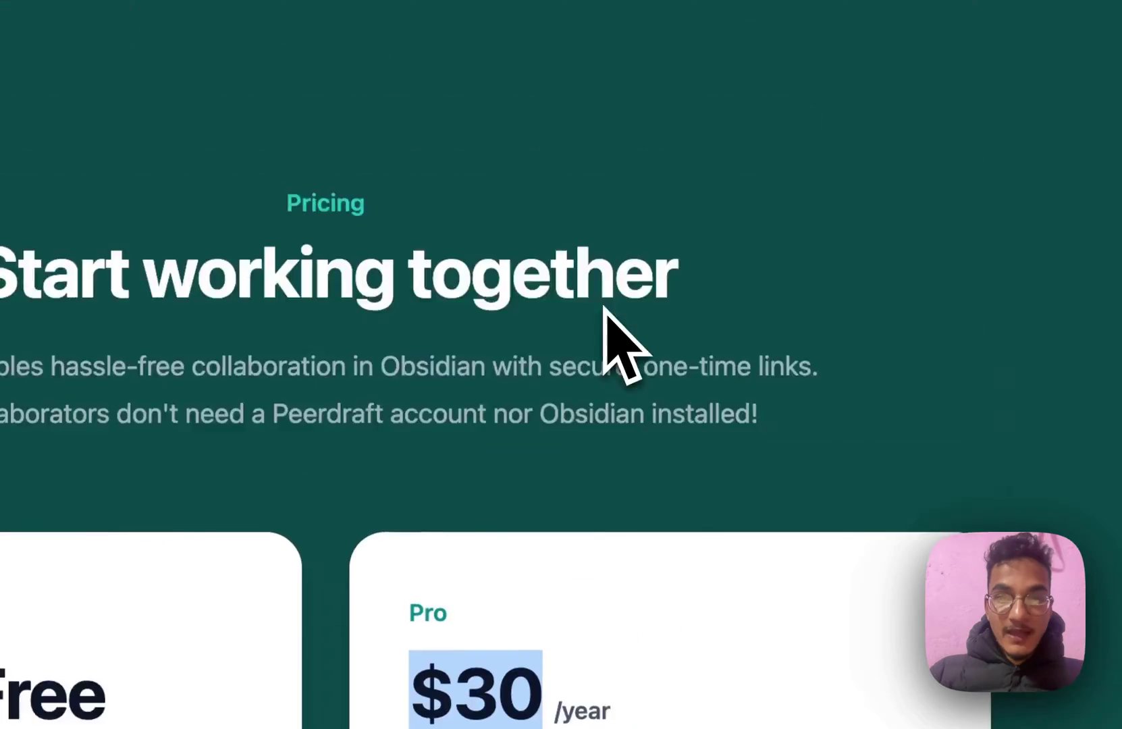
scroll(621, 477, "up", 10)
scroll(622, 477, "up", 5)
scroll(621, 477, "up", 3)
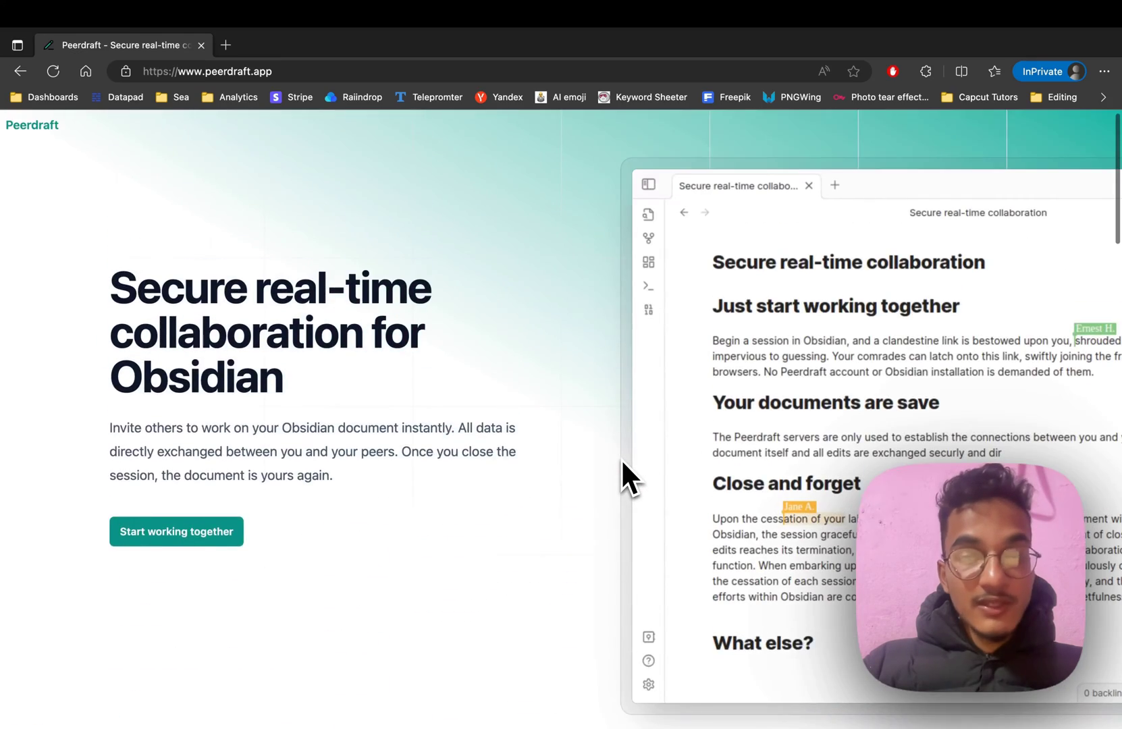
scroll(622, 462, "down", 2)
scroll(622, 461, "up", 2)
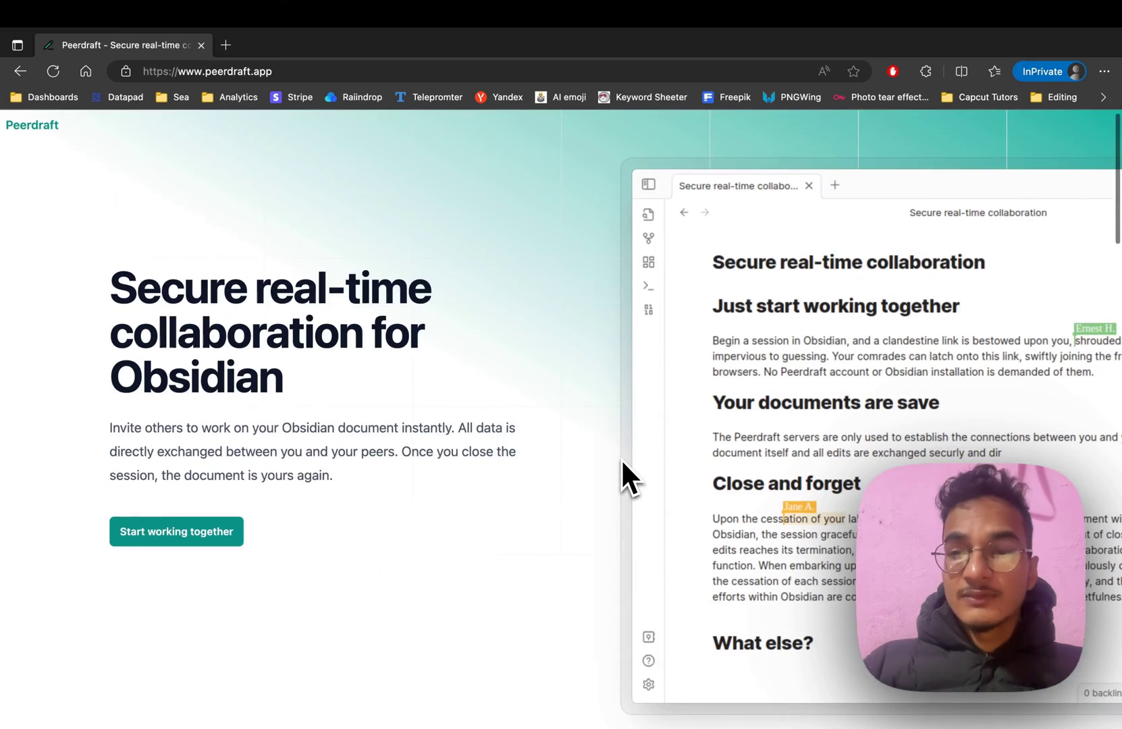